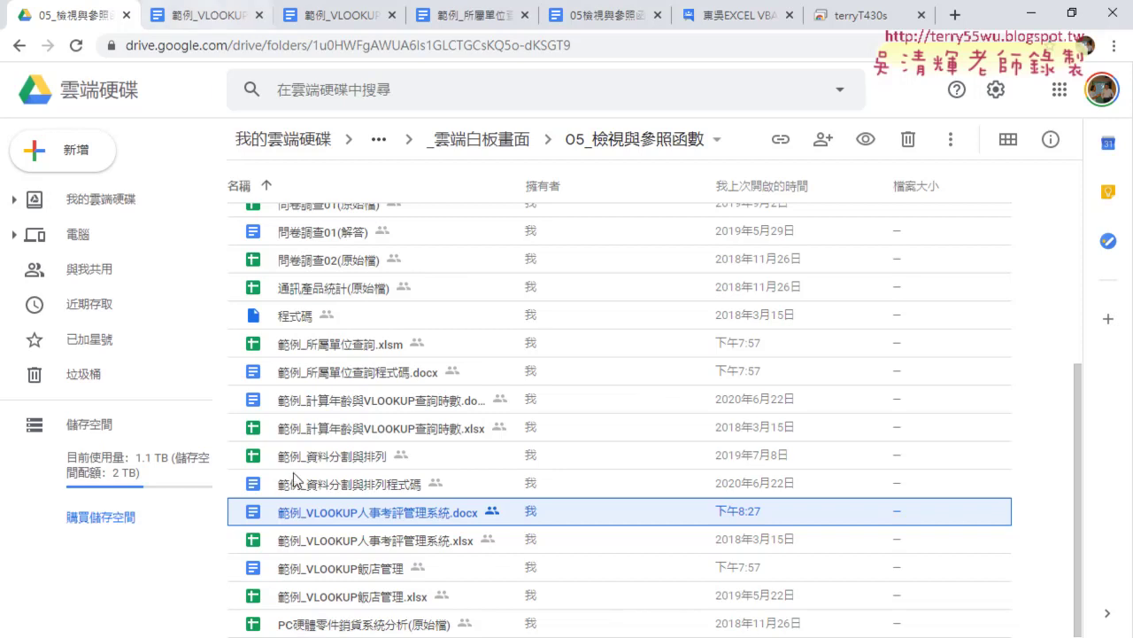
Open 範例_VLOOKUP人事考評管理系統.docx from the Google Drive file list.
double_click(379, 512)
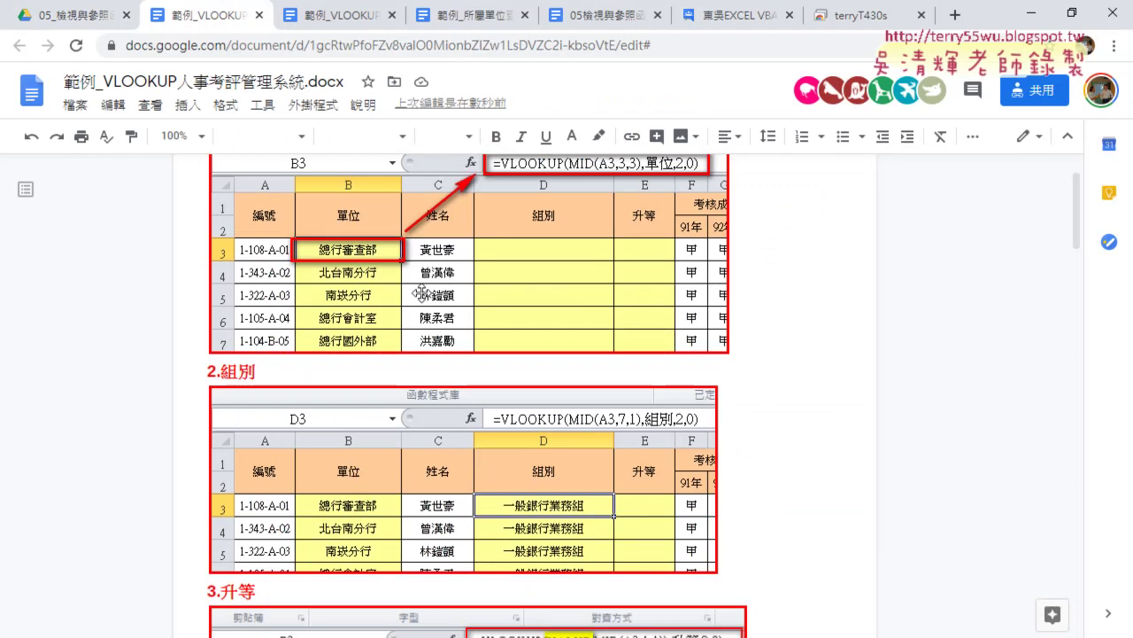
Scroll down to the Sub 清除 and Sub 考評 VBA code at the document's end and deselect the text.
scroll(420, 292, down, 8)
scroll(425, 292, down, 2)
scroll(372, 284, down, 3)
scroll(567, 358, down, 1)
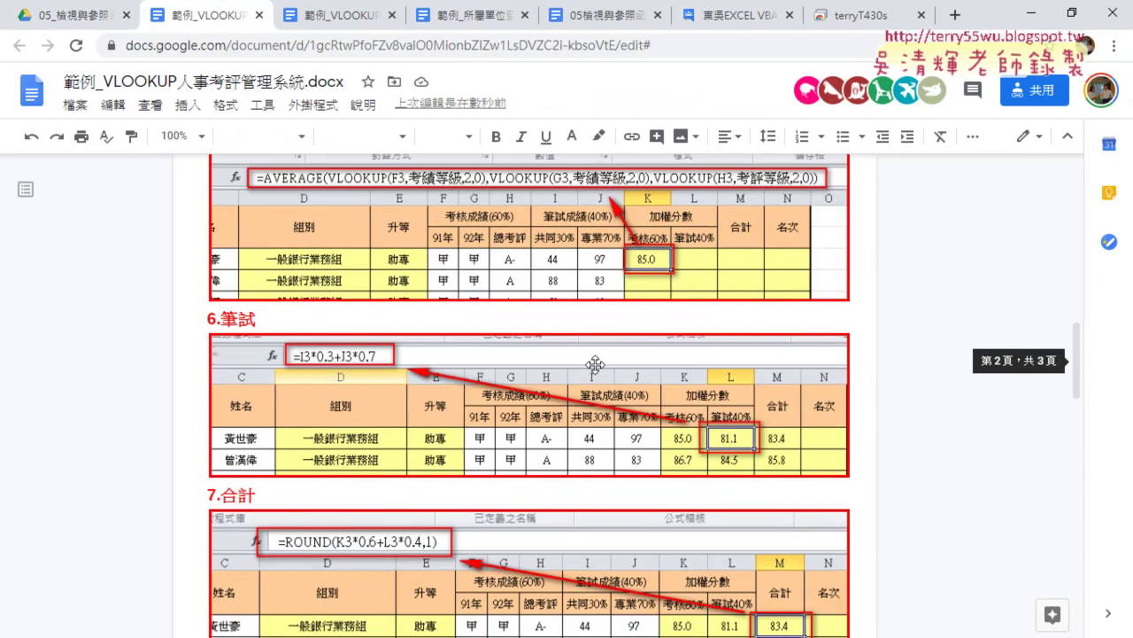
scroll(595, 364, down, 5)
scroll(584, 377, down, 5)
scroll(597, 361, down, 4)
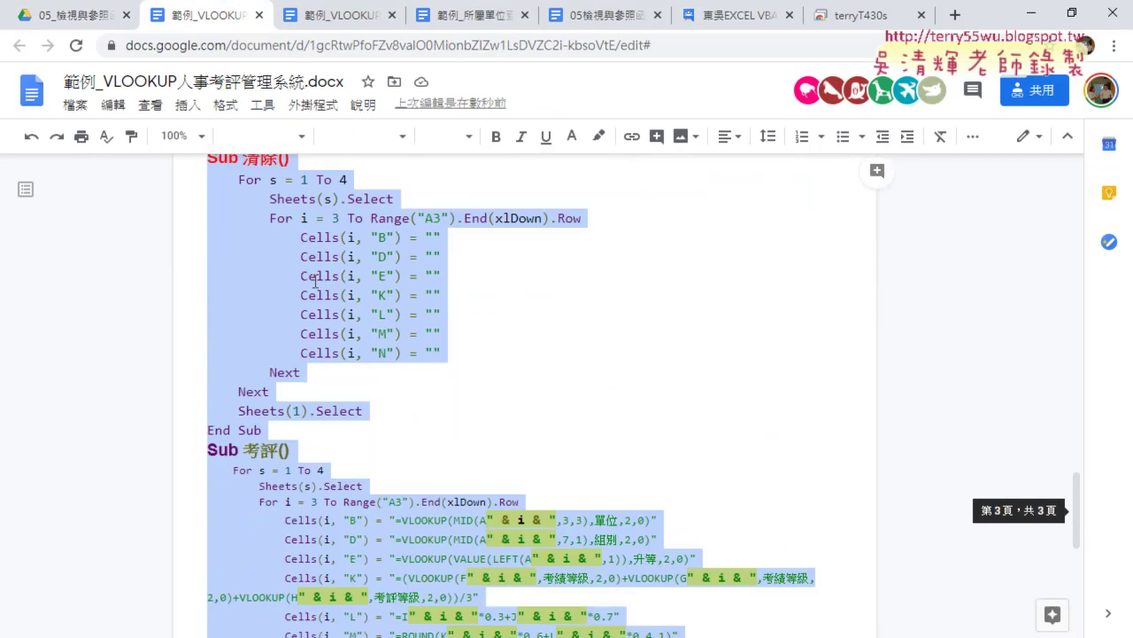
scroll(444, 421, down, 1)
scroll(444, 420, down, 2)
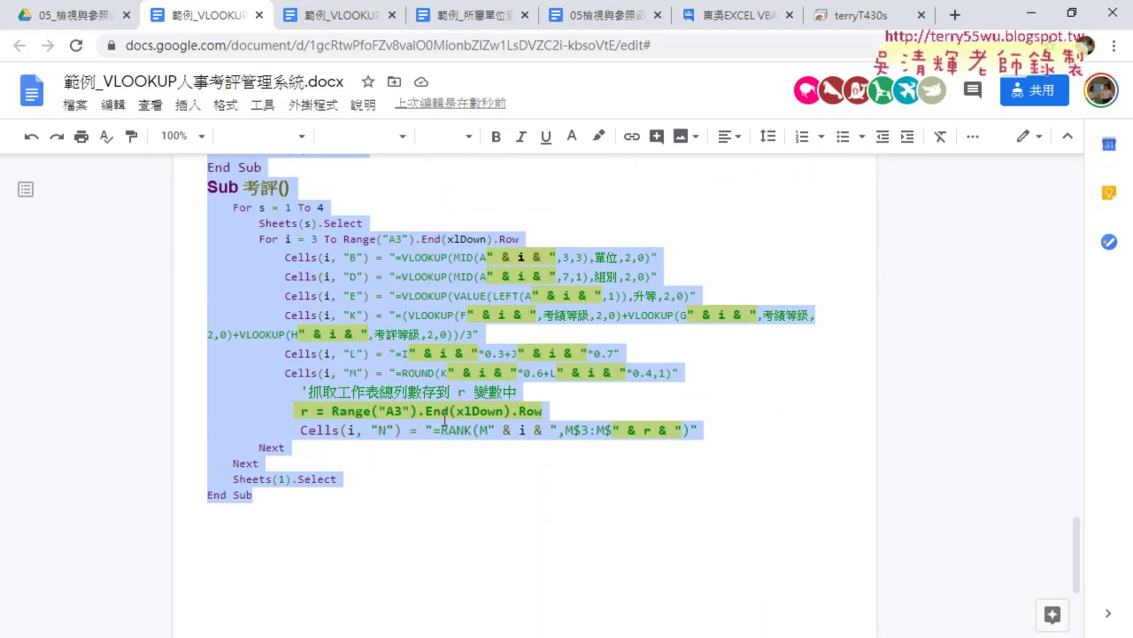
scroll(444, 421, up, 1)
click(455, 414)
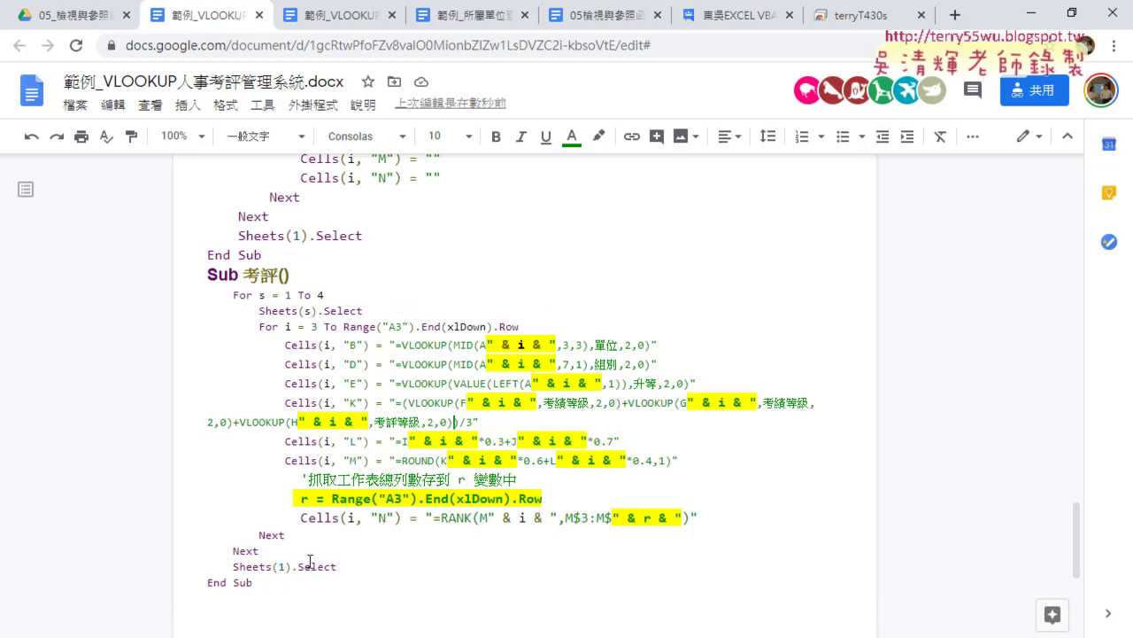
Switch to the 範例_VLOOKUP人事考評管理系統OK workbook and browse the 辦事員, 助理員 and 助專 sheets.
mouse_move(326, 630)
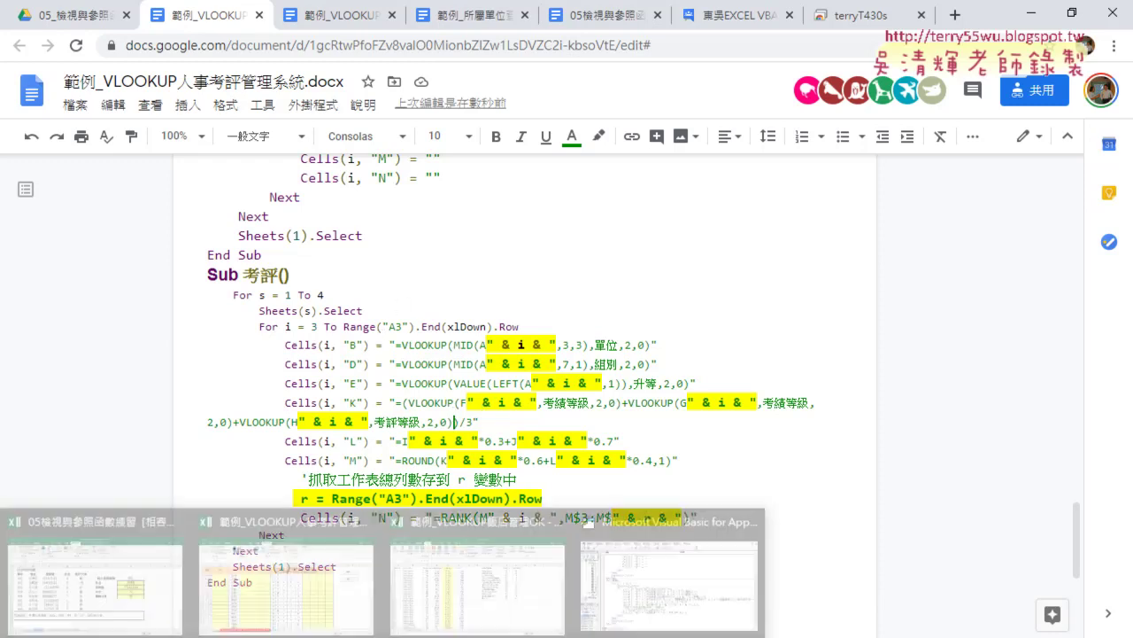
click(326, 605)
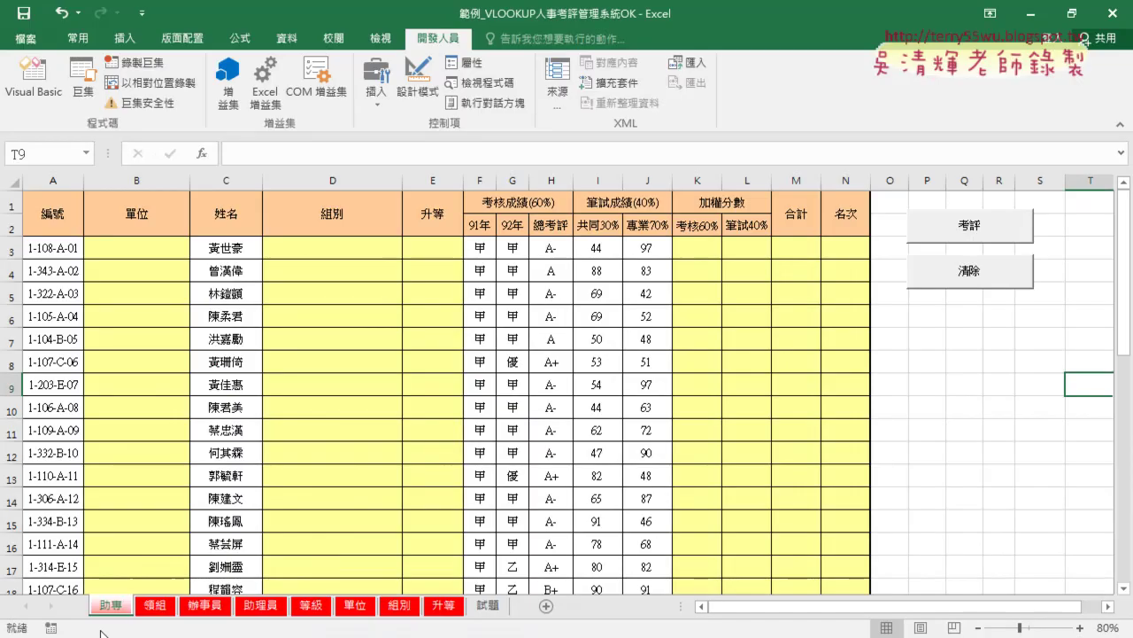
click(155, 605)
click(205, 606)
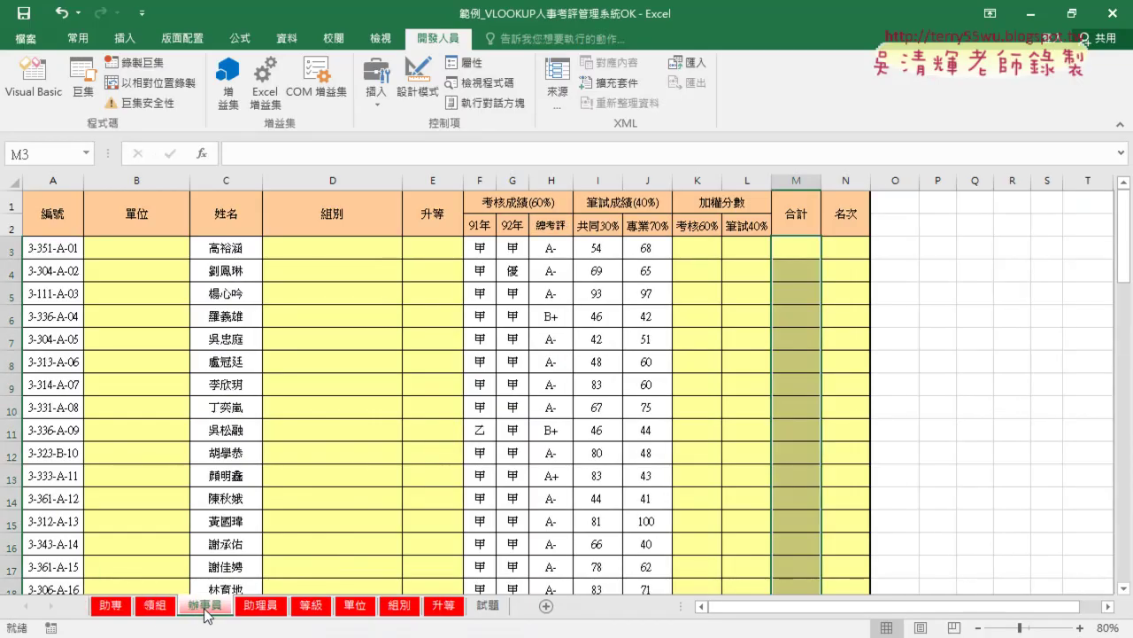
click(266, 607)
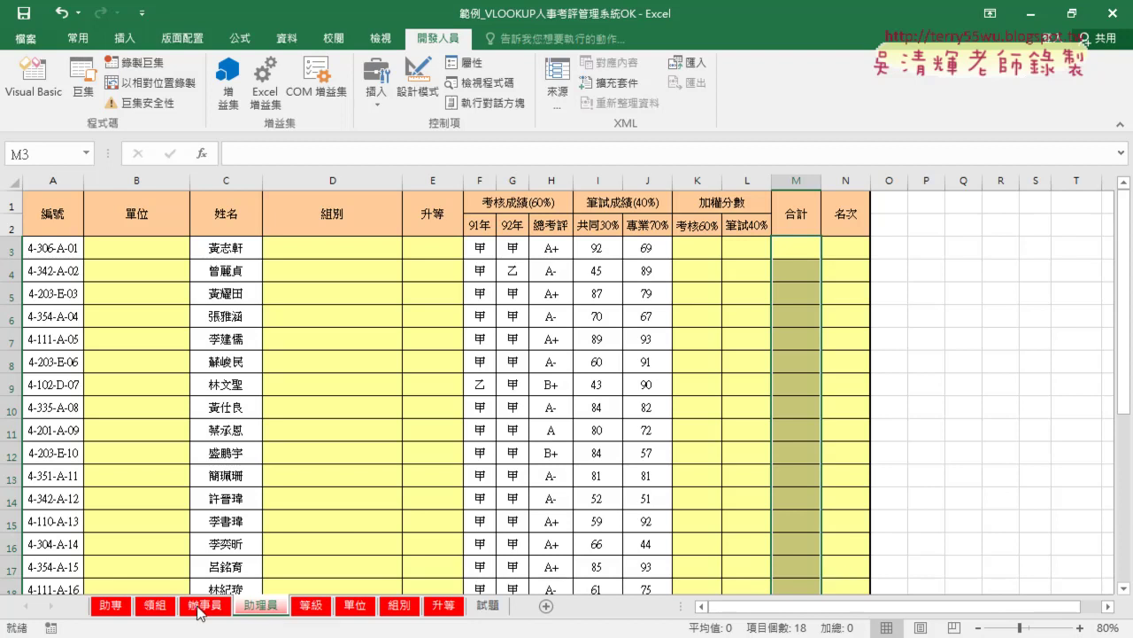
click(103, 608)
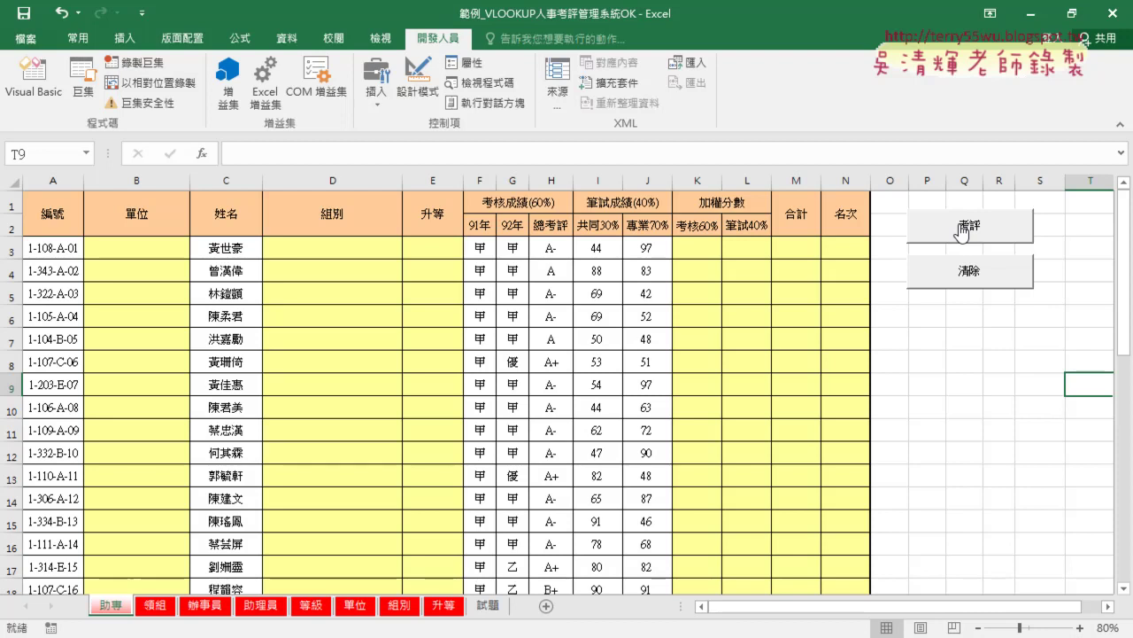
Run the 考評 macro and review the filled results on the 領組, 辦事員 and 助理員 sheets.
click(976, 229)
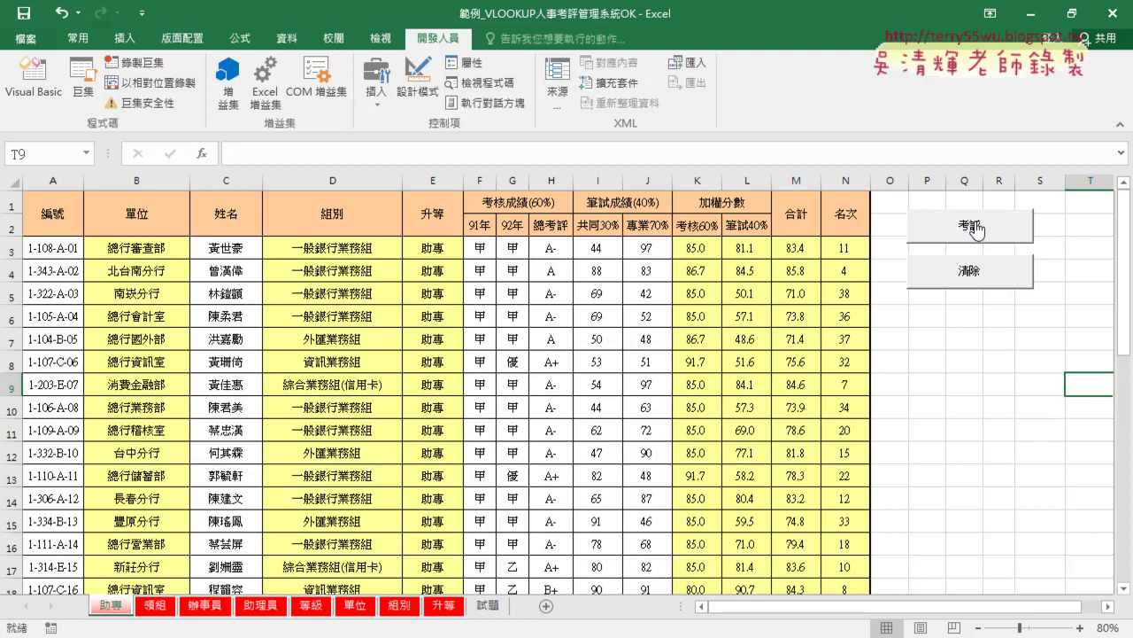
click(158, 609)
click(193, 609)
click(266, 609)
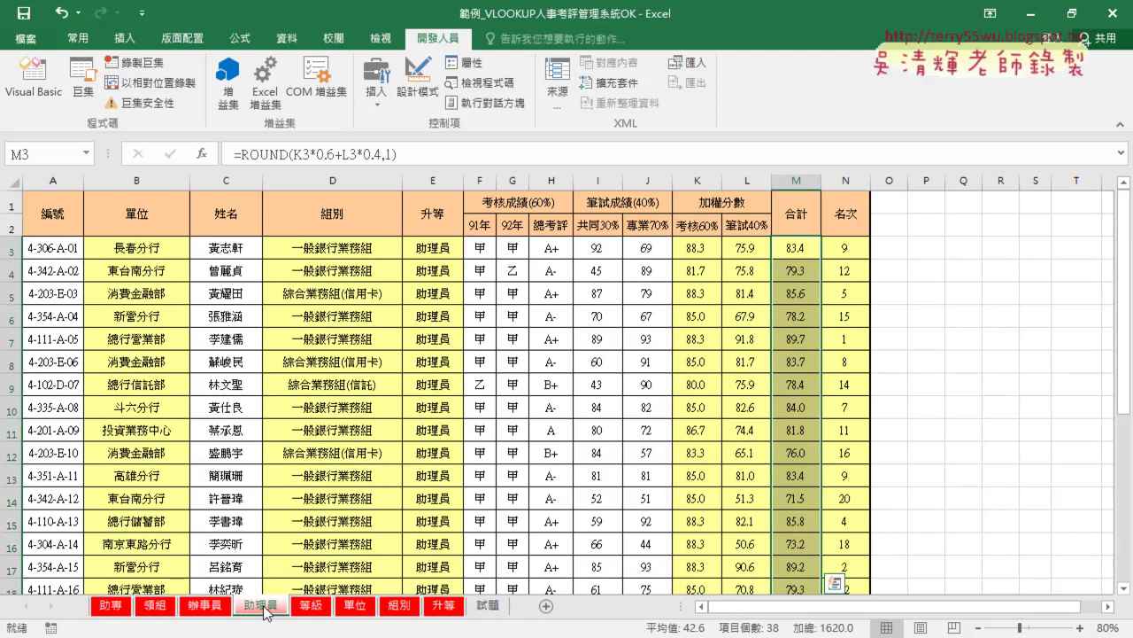
click(123, 606)
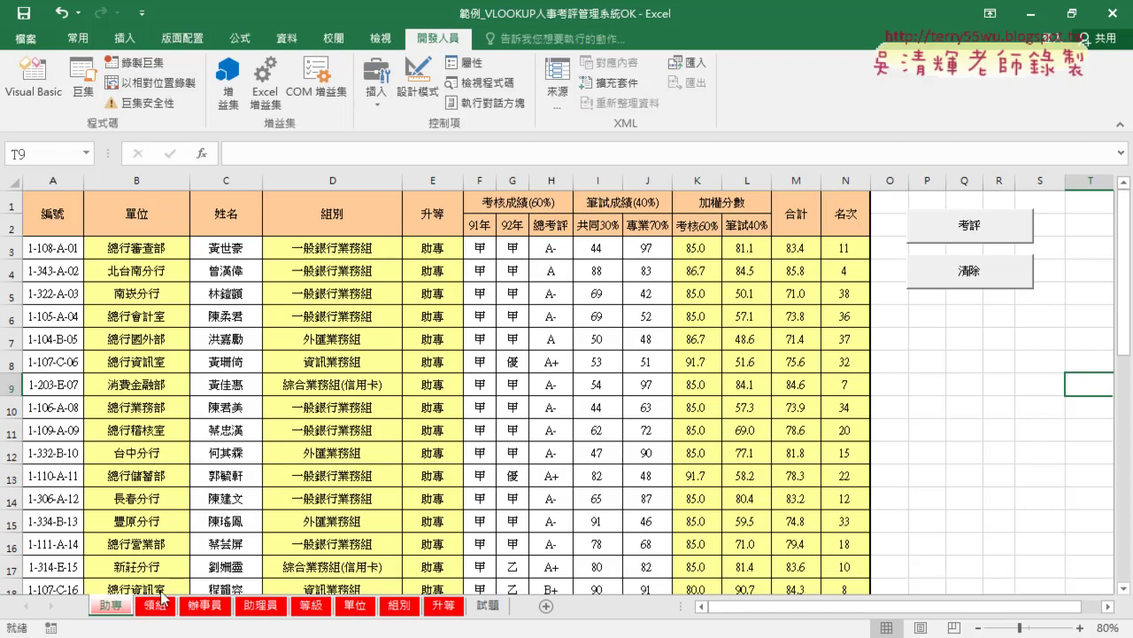
Recheck the 領組, 辦事員 and 助理員 results, ending back on the 助專 sheet.
click(162, 604)
click(210, 606)
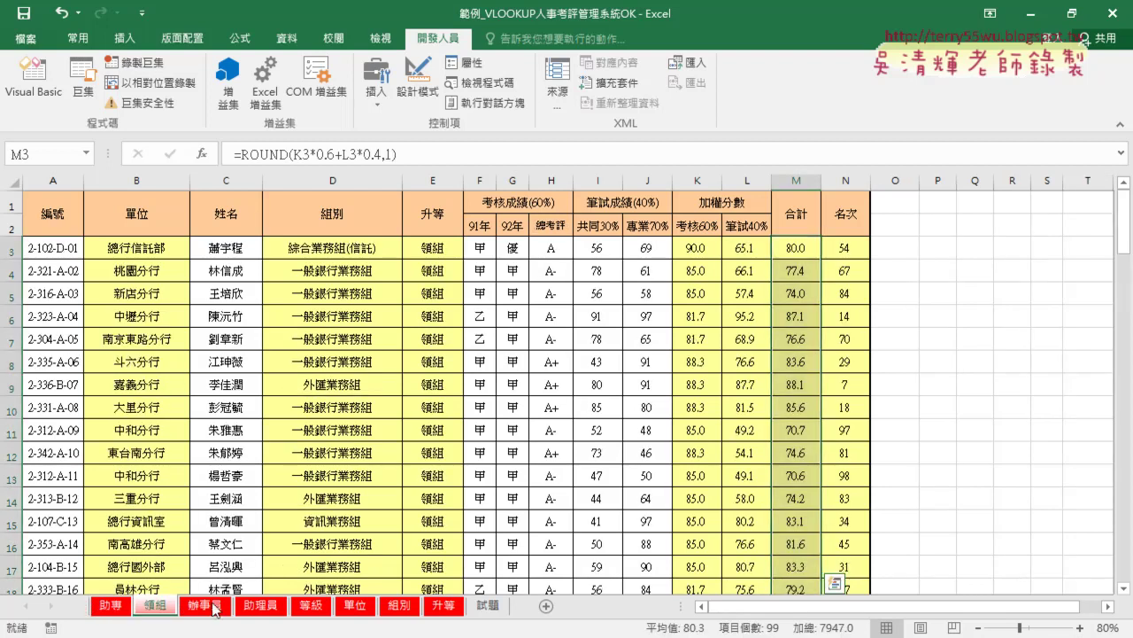
click(262, 605)
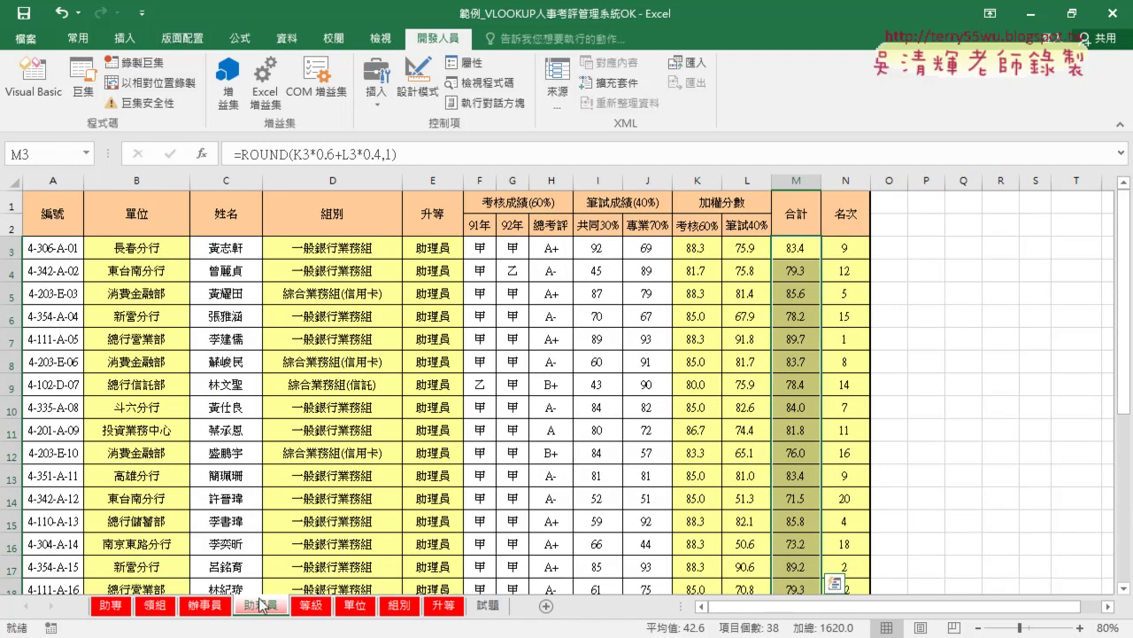
click(111, 606)
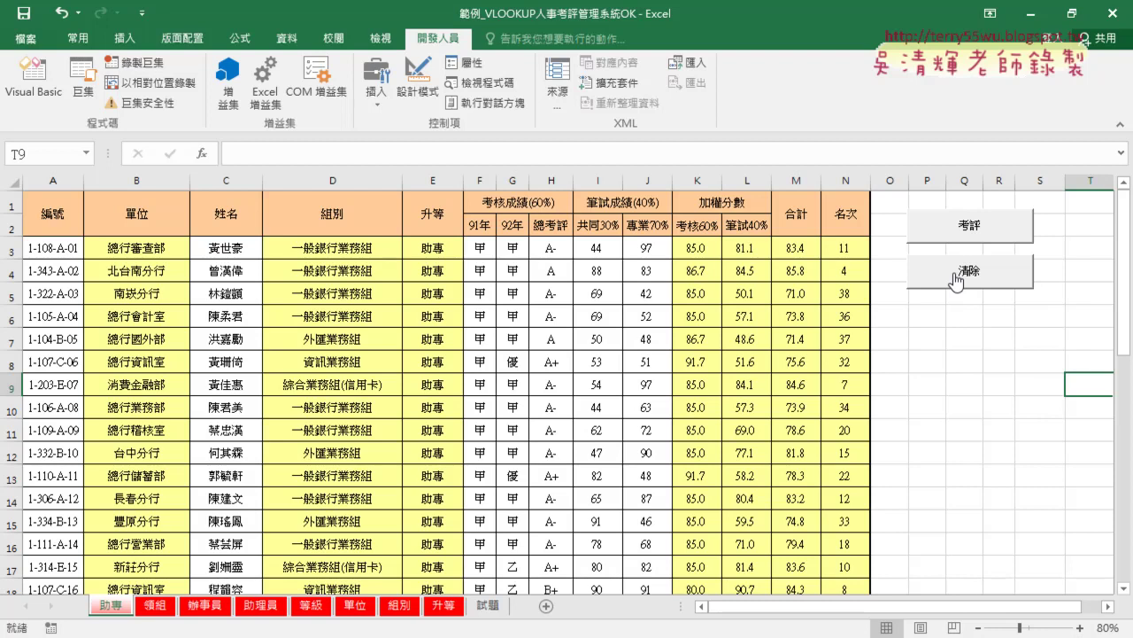
Clear the evaluation columns with 清除, then regenerate them with 考評.
click(957, 280)
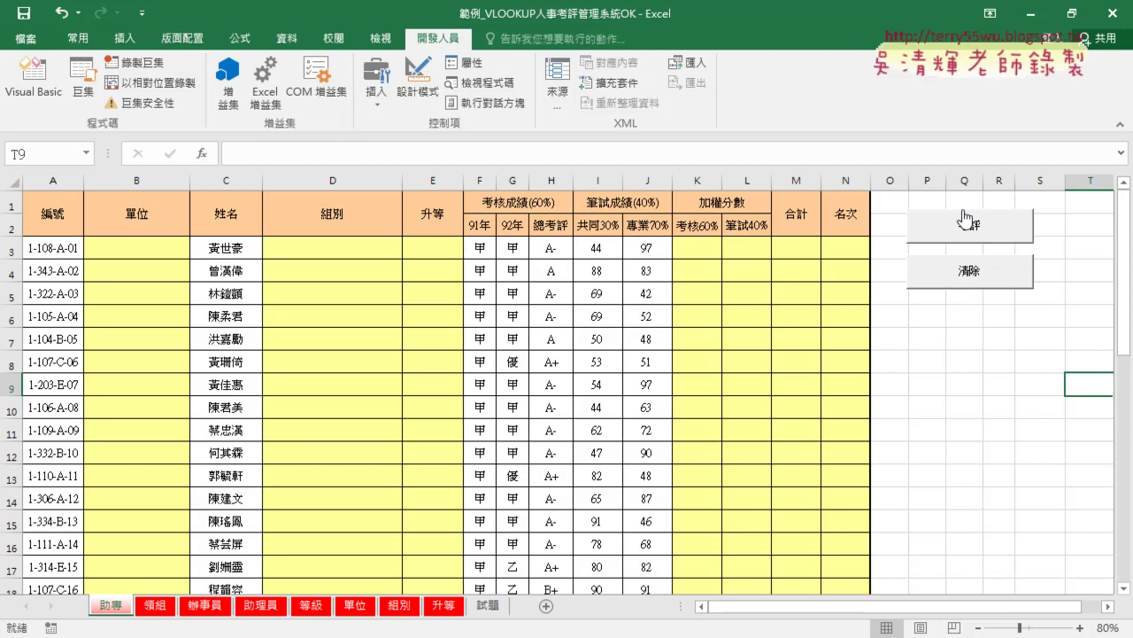
click(967, 225)
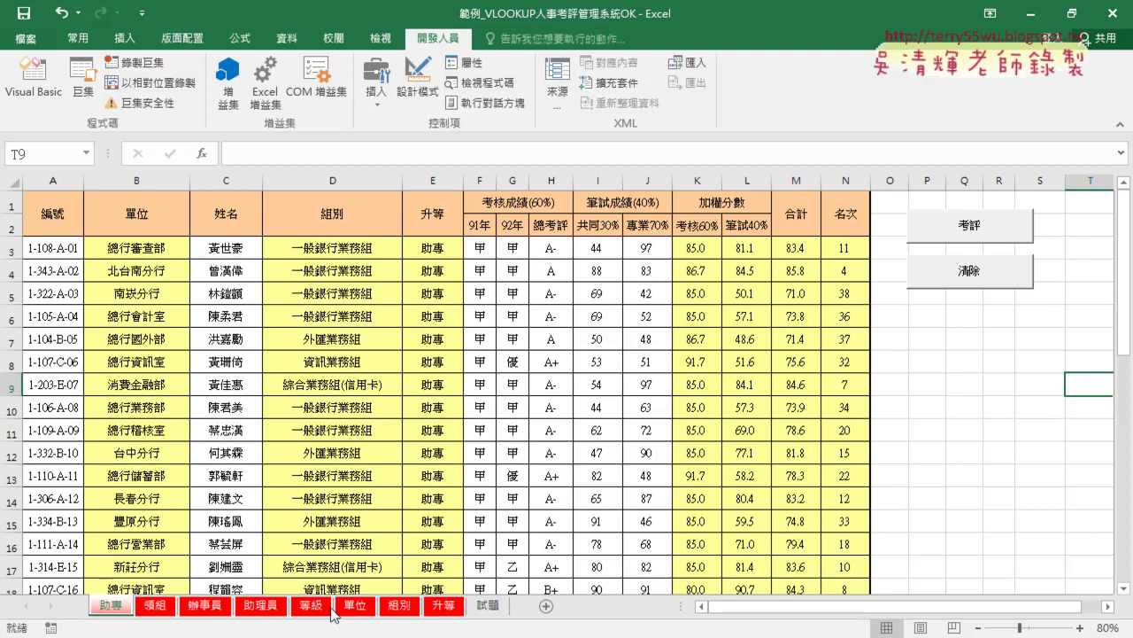
Return to the macro document and highlight Sub 清除's For s = 1 To 4 line and inner For i … Next loop.
mouse_move(282, 637)
click(289, 598)
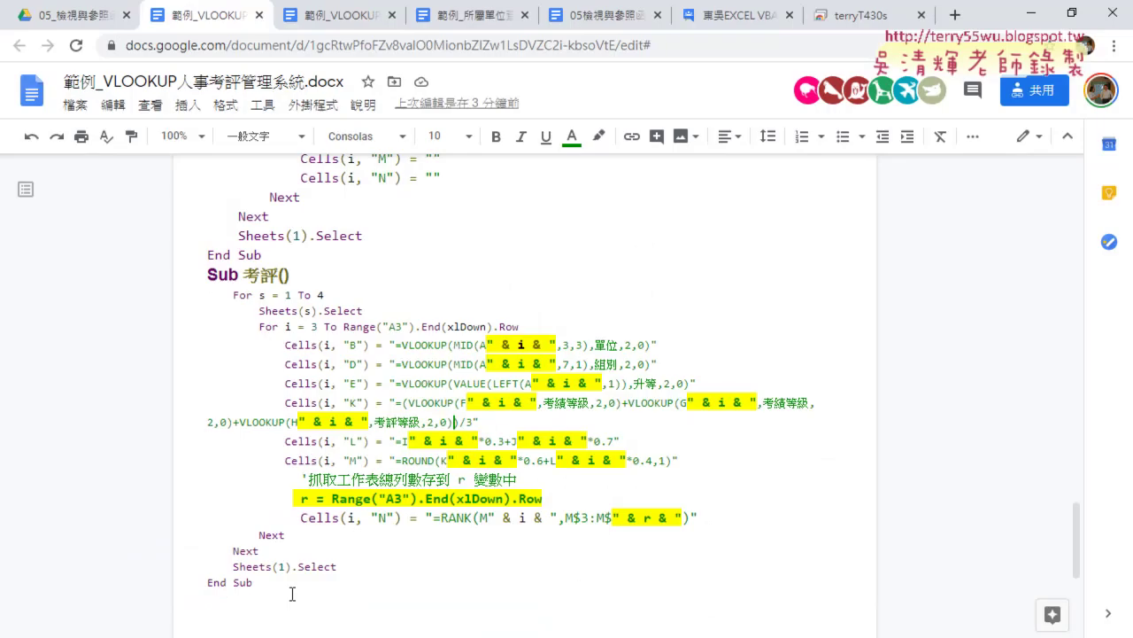
scroll(576, 392, up, 2)
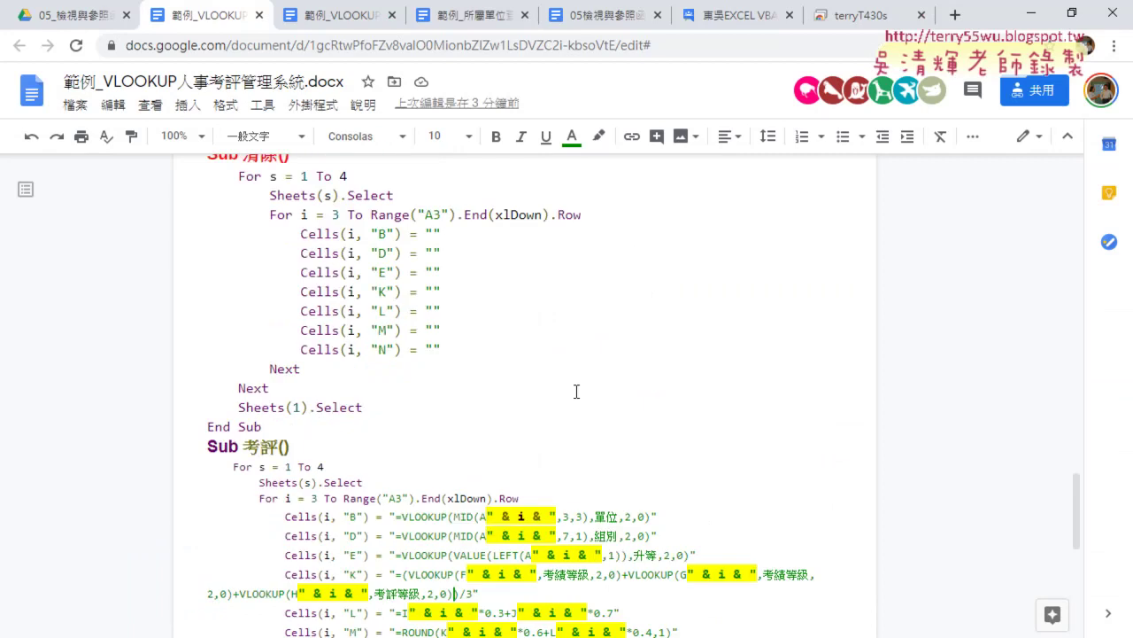
scroll(576, 392, up, 1)
drag(238, 266, 358, 266)
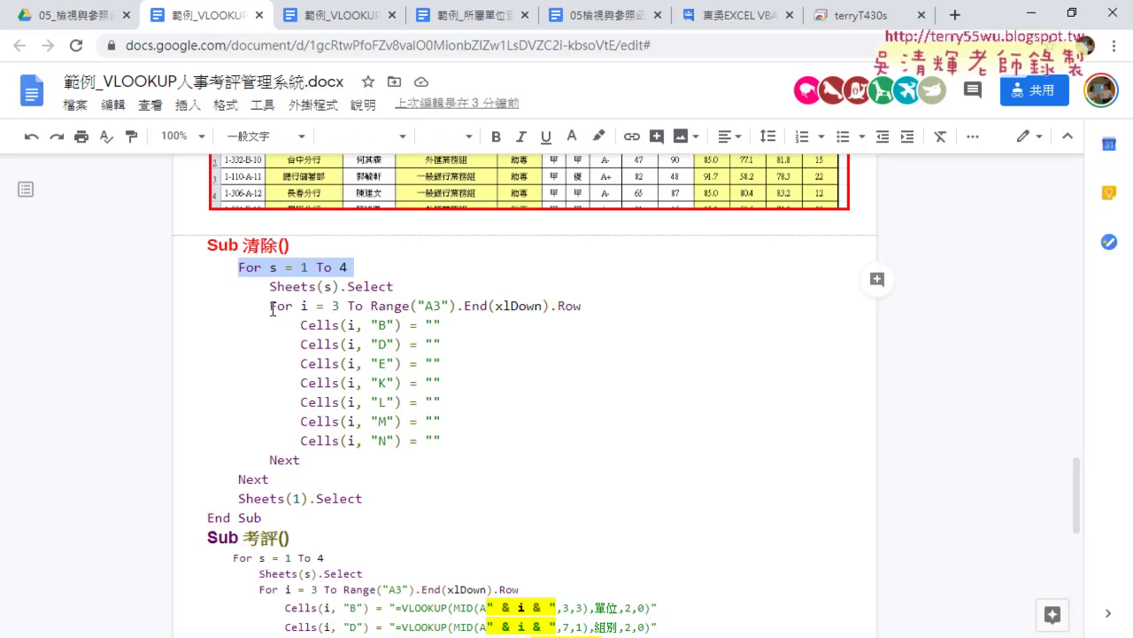
mouse_move(271, 306)
mouse_down()
mouse_move(350, 309)
mouse_move(585, 454)
mouse_up()
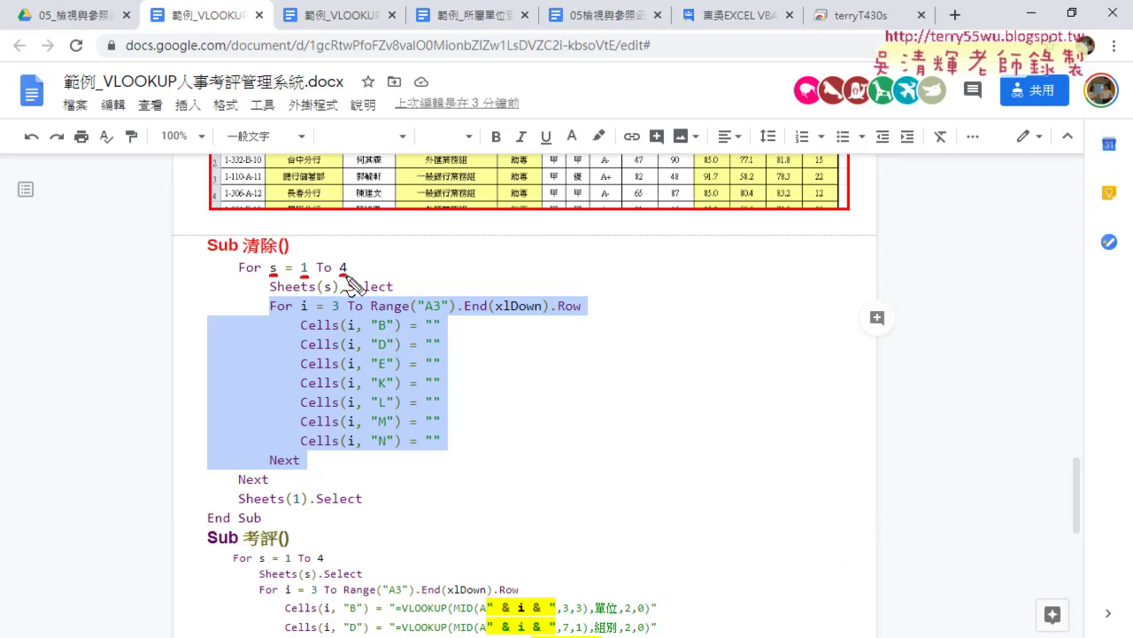
drag(271, 295, 398, 296)
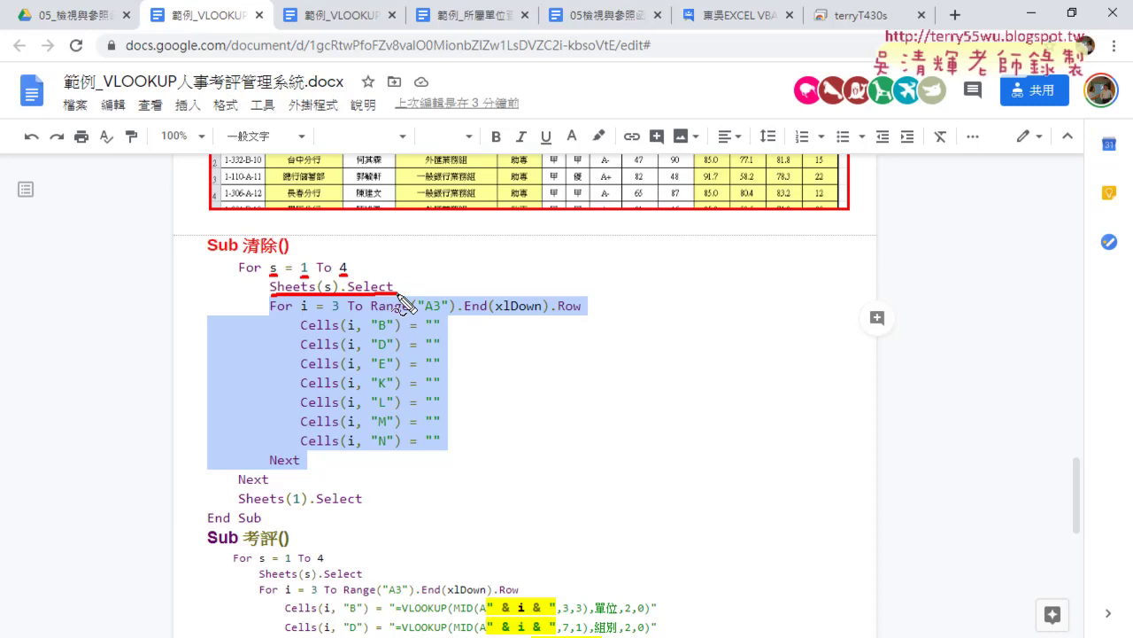
drag(335, 282, 330, 292)
mouse_move(268, 483)
mouse_down()
mouse_move(237, 484)
mouse_move(236, 264)
mouse_up()
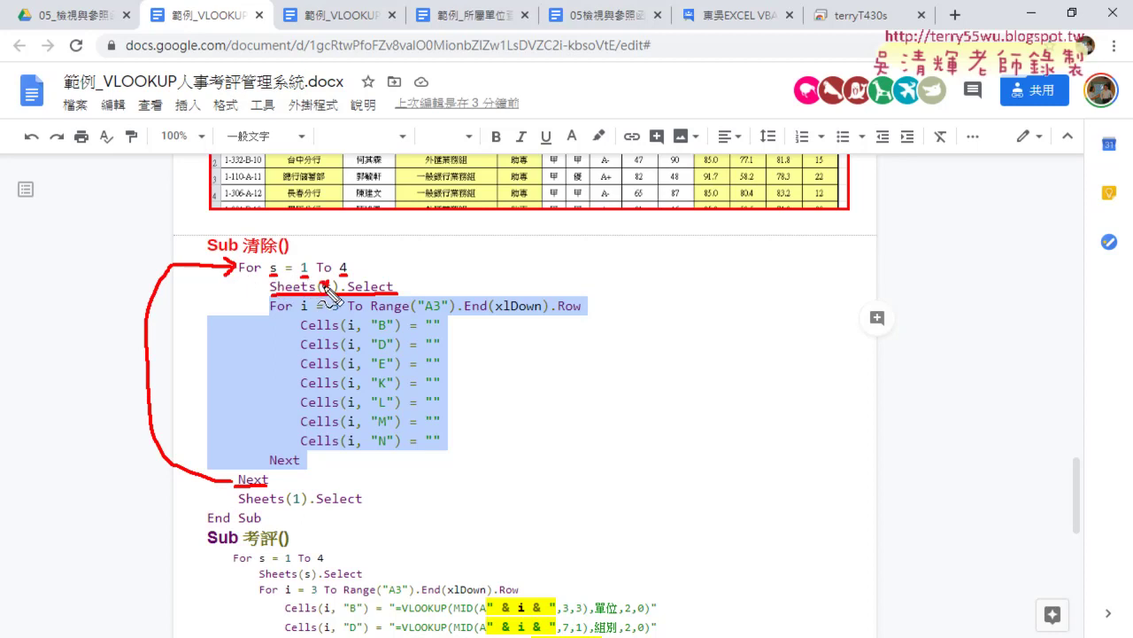
drag(328, 290, 324, 284)
drag(241, 507, 356, 506)
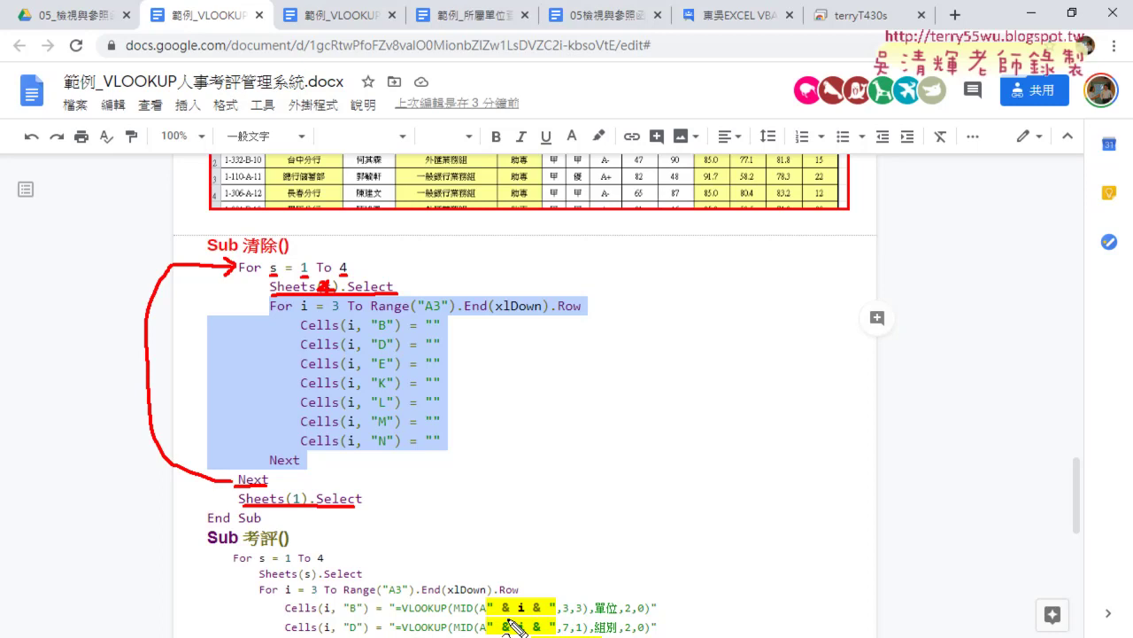
key(Escape)
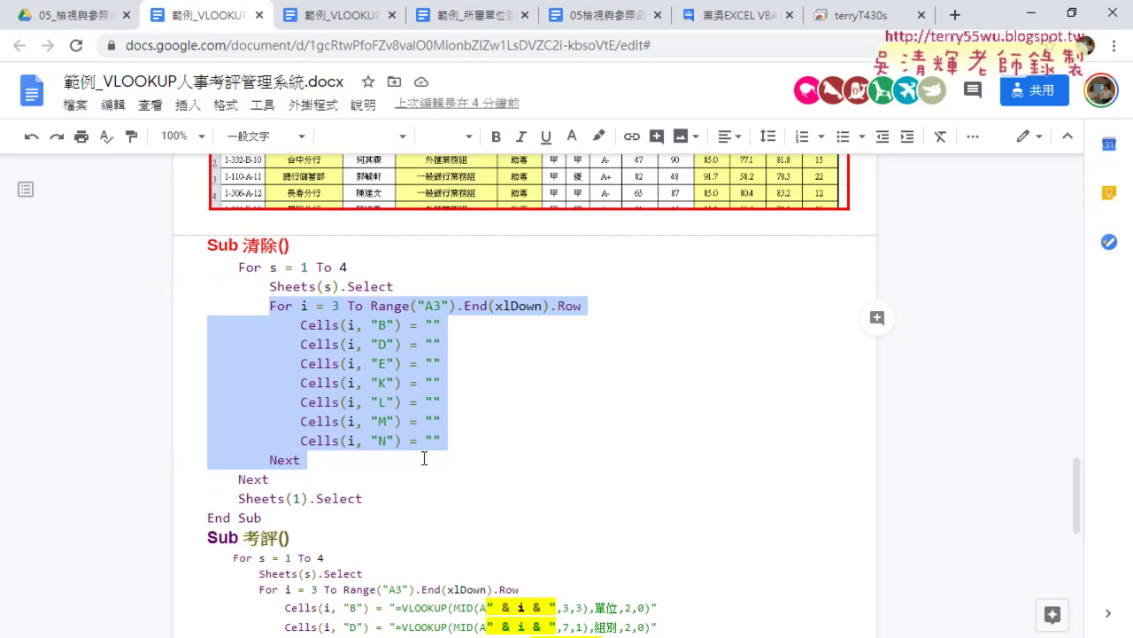
mouse_move(421, 449)
mouse_down()
mouse_move(386, 377)
mouse_move(245, 279)
mouse_up()
mouse_move(245, 279)
mouse_down()
mouse_move(280, 296)
mouse_move(400, 304)
mouse_up()
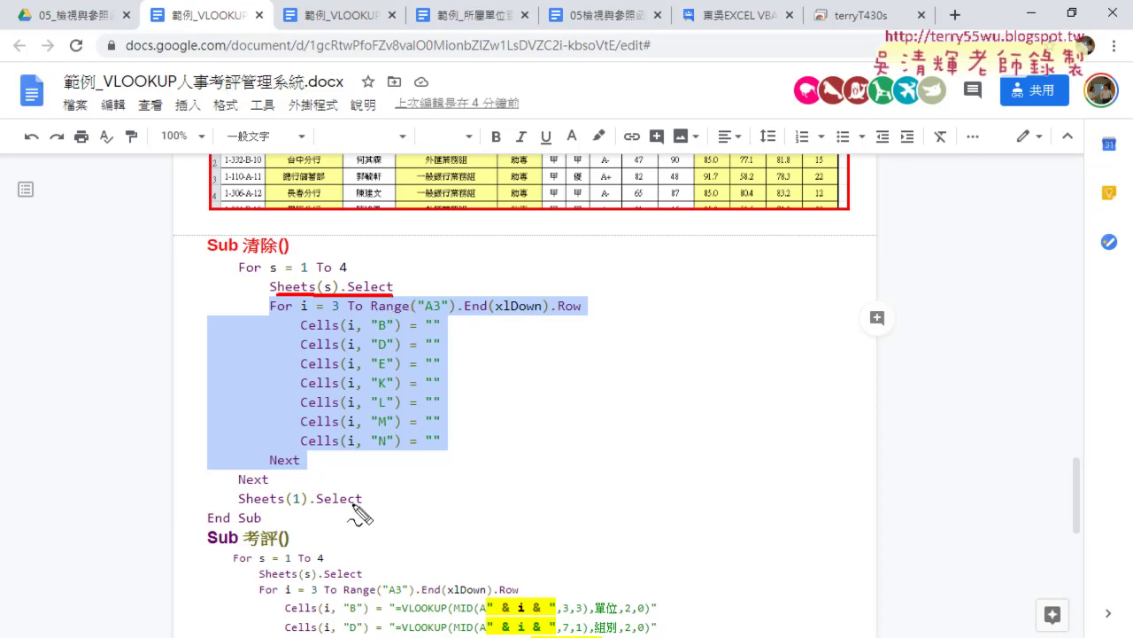
drag(363, 505, 229, 510)
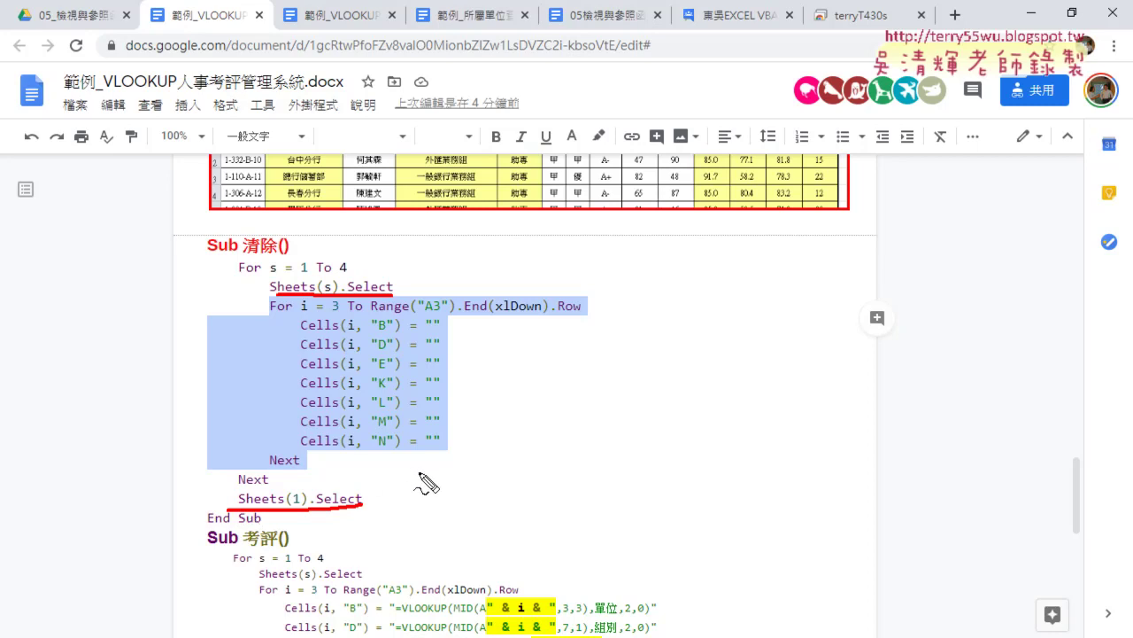
mouse_move(421, 472)
mouse_down()
mouse_move(269, 409)
mouse_move(428, 462)
mouse_up()
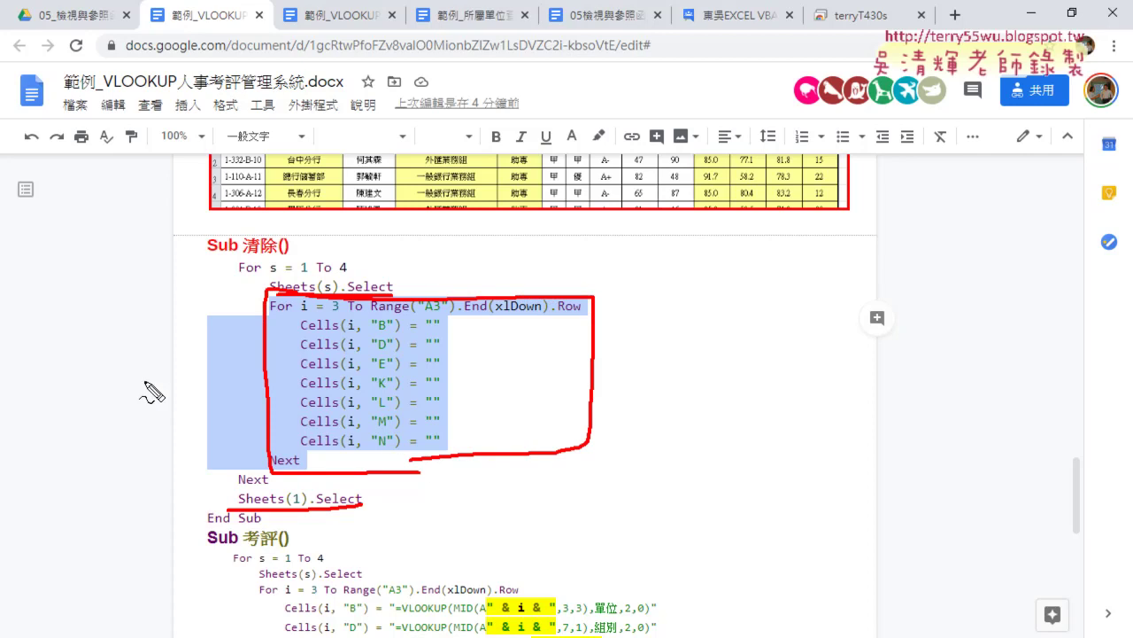
mouse_move(144, 382)
mouse_down()
mouse_move(263, 379)
mouse_move(240, 402)
mouse_up()
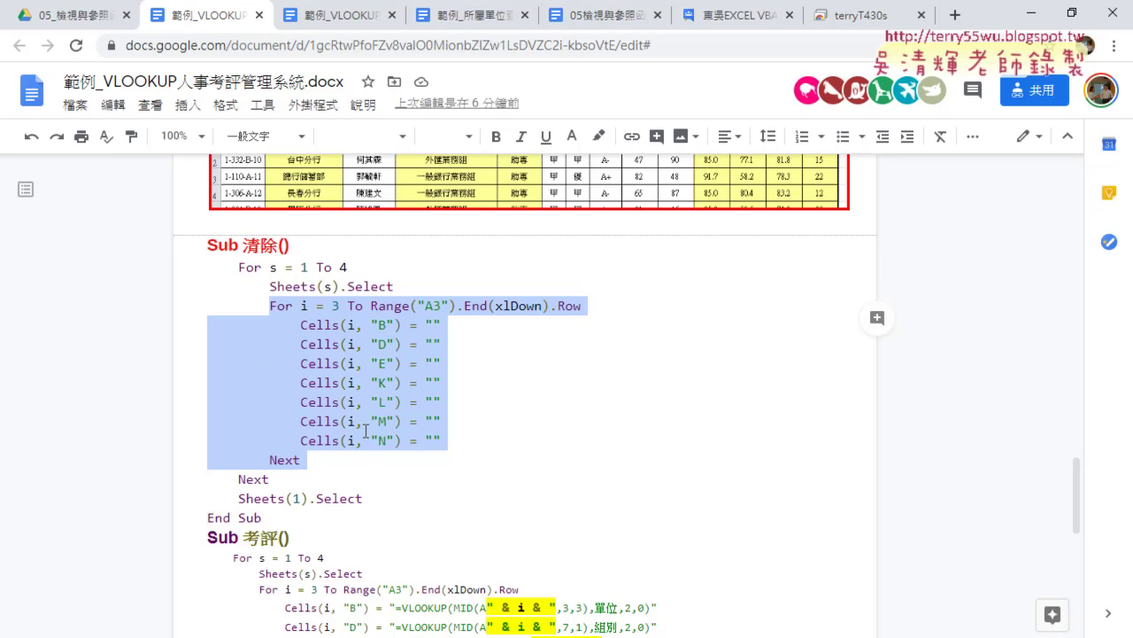
Open the 範例_VLOOKUP飯店管理 document from the Google Drive folder and scroll down.
click(76, 21)
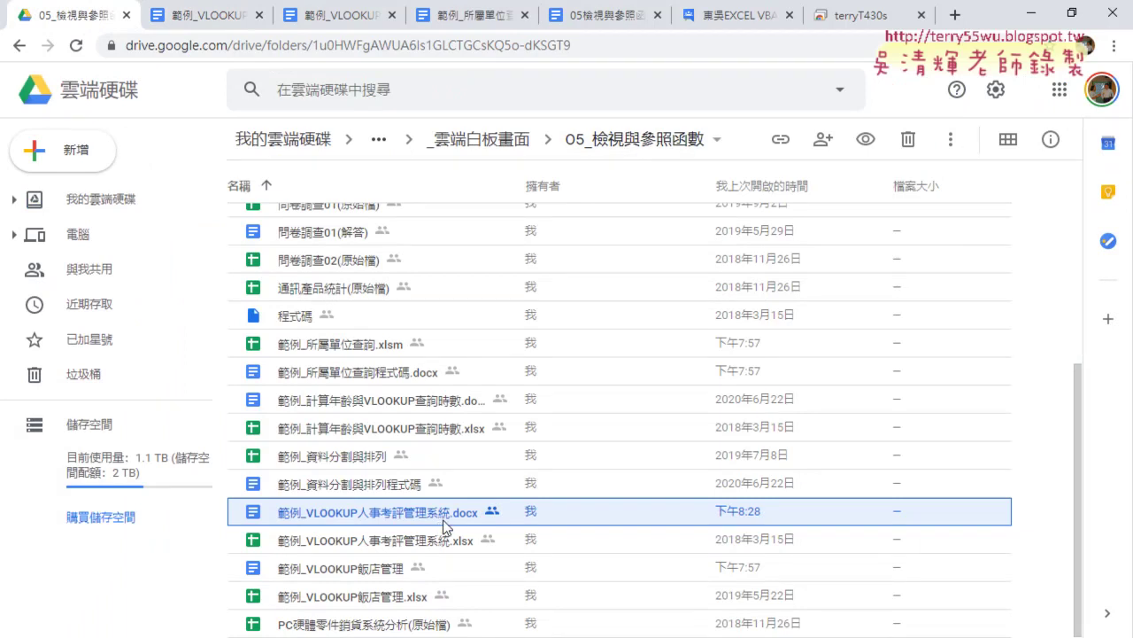
double_click(365, 573)
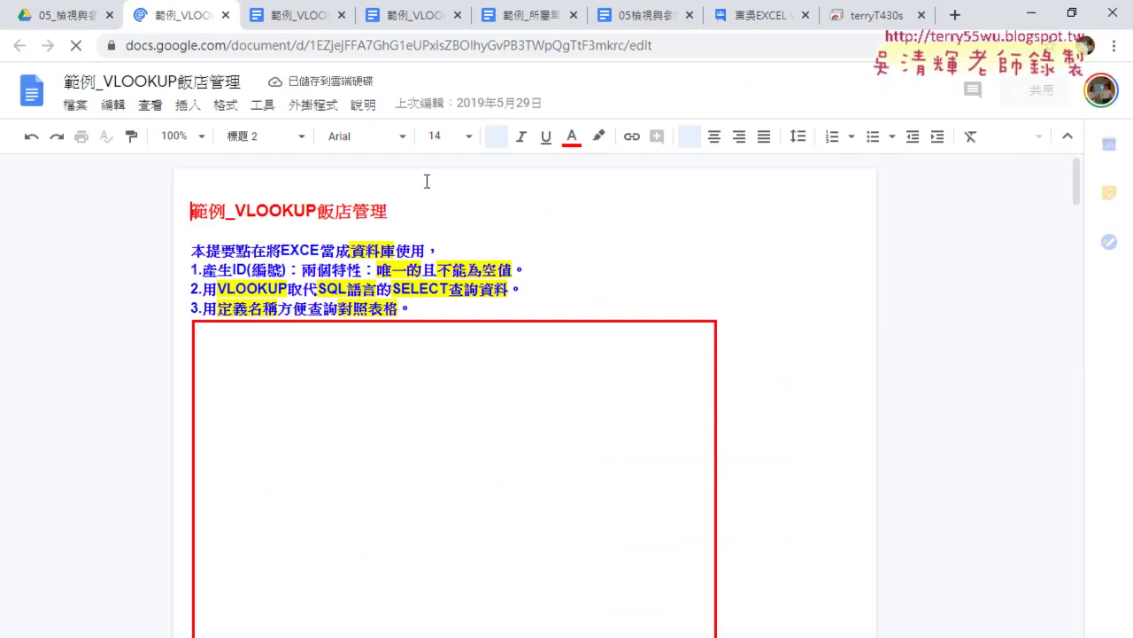
scroll(419, 215, down, 1)
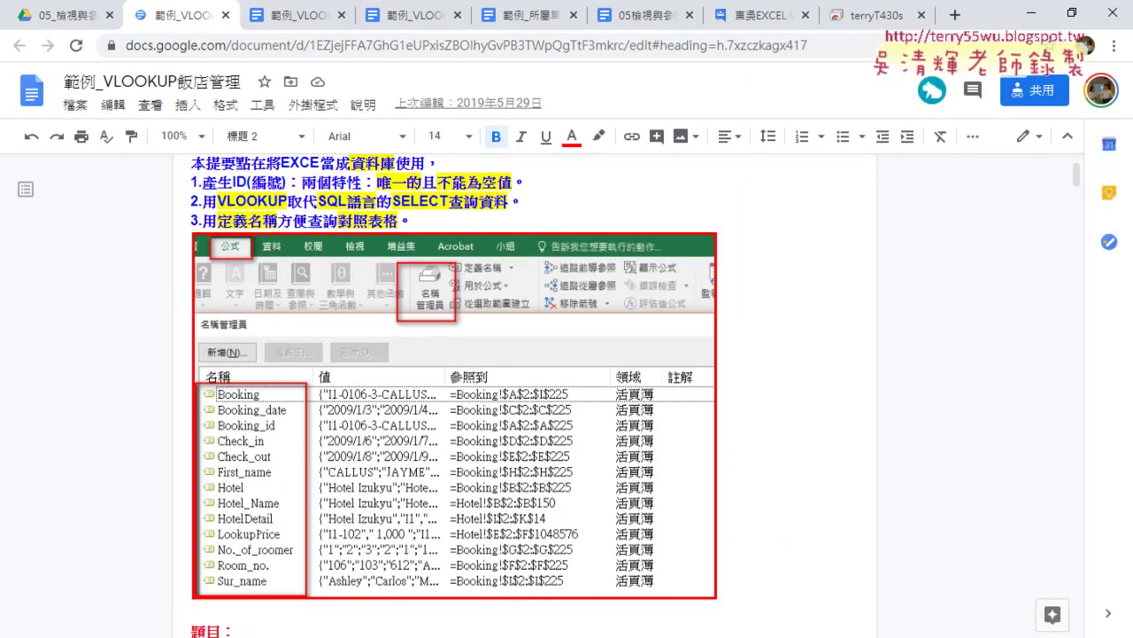
mouse_move(383, 634)
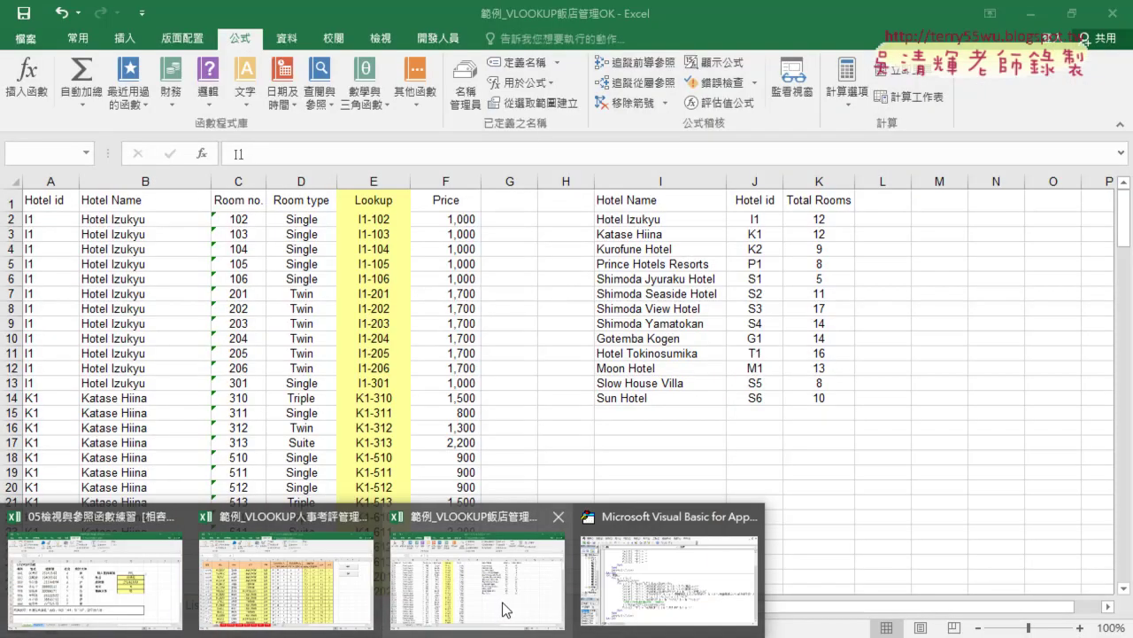
Switch to the 範例_VLOOKUP飯店管理OK workbook and open Name Manager, moving it aside.
click(505, 609)
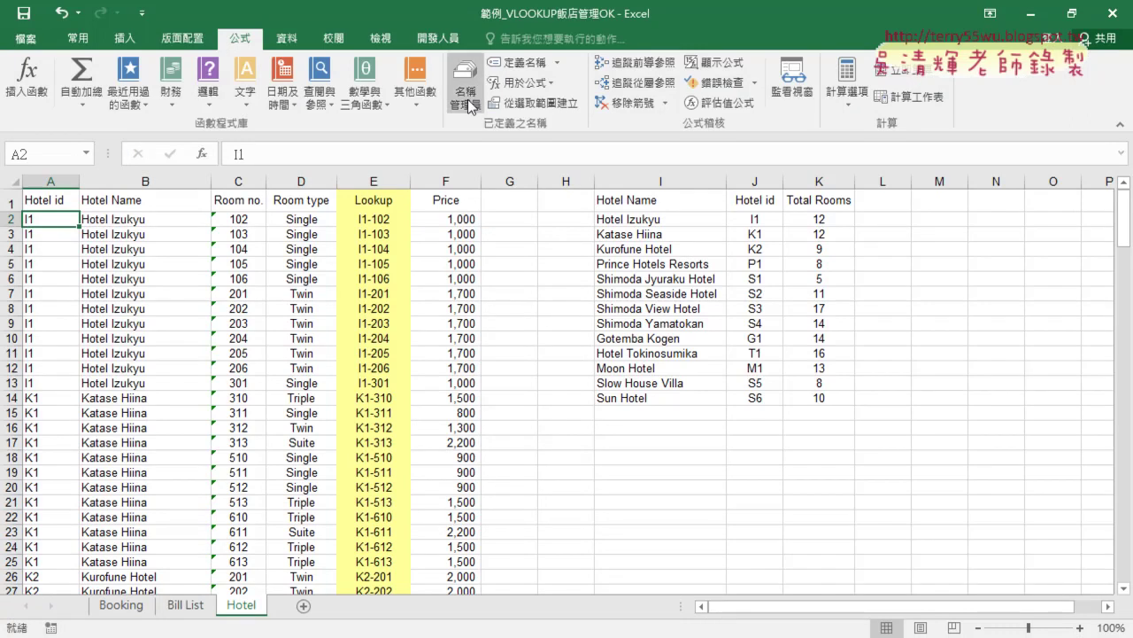
click(468, 99)
drag(505, 82, 394, 132)
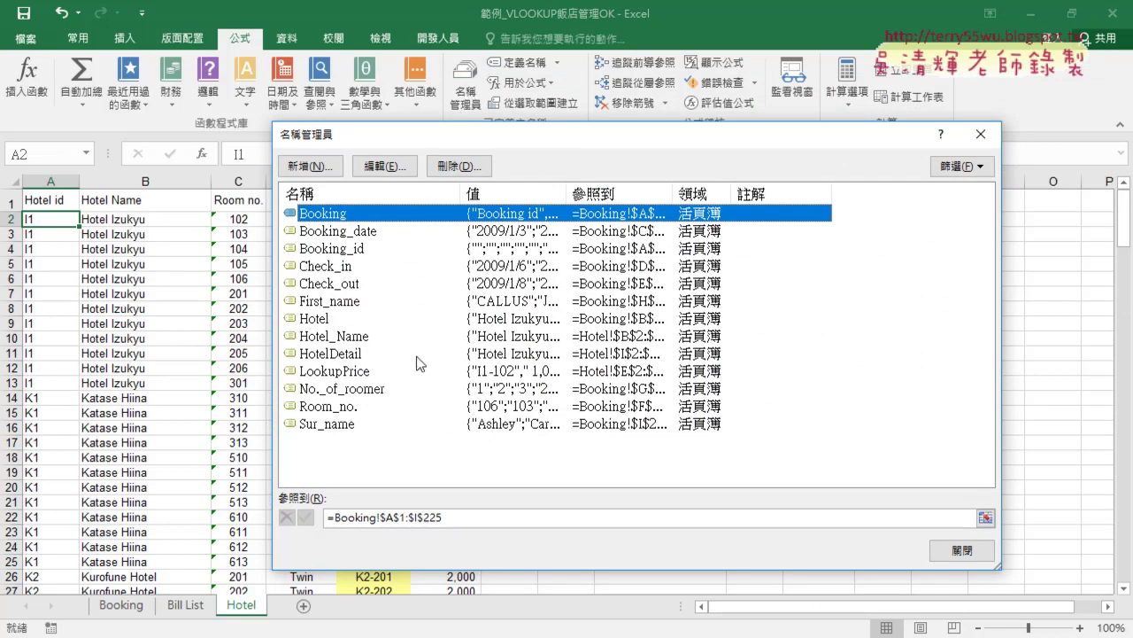
Close Name Manager and select cell A2 on the Booking sheet.
click(961, 550)
click(112, 609)
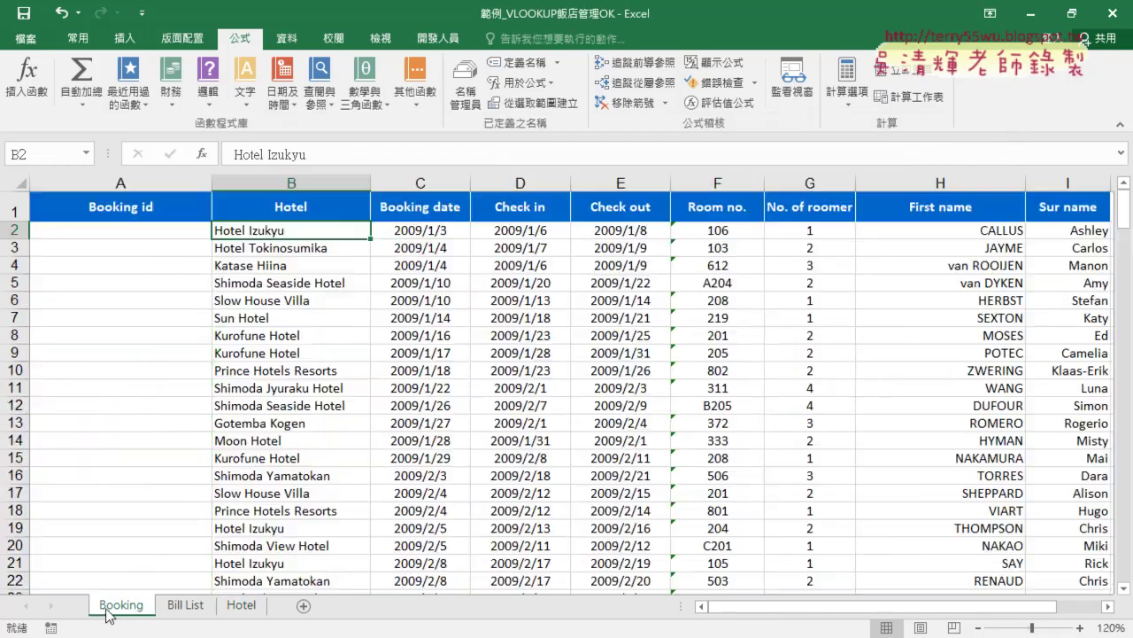
click(102, 234)
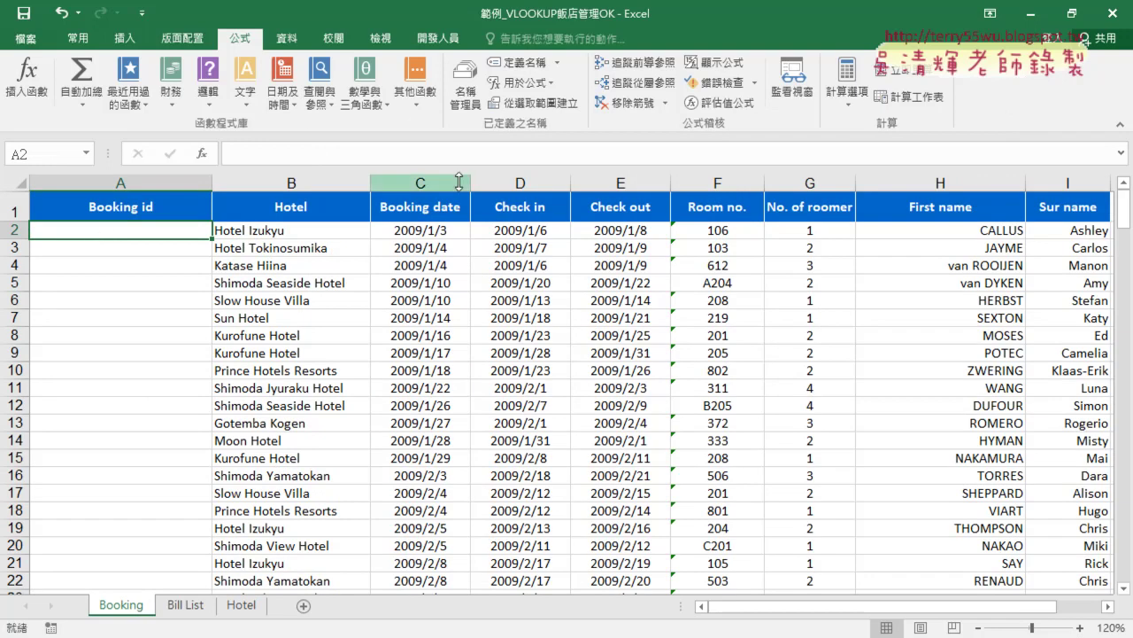
Reopen Name Manager and show HotelDetail's range =Hotel!$I$2:$K$14 on the Hotel sheet.
click(466, 93)
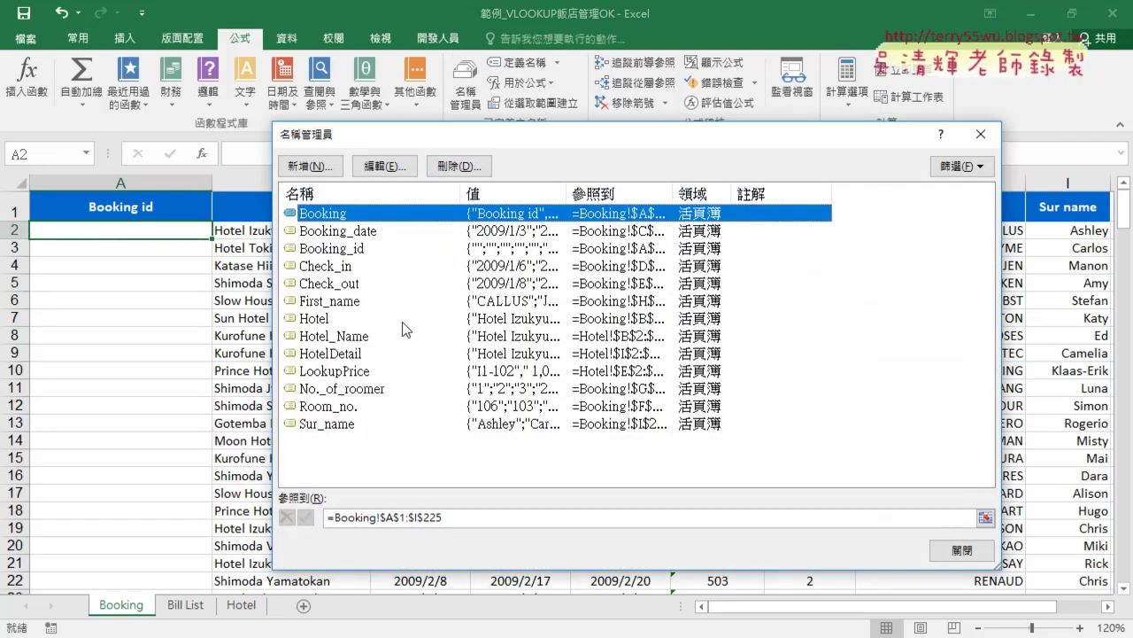
click(349, 354)
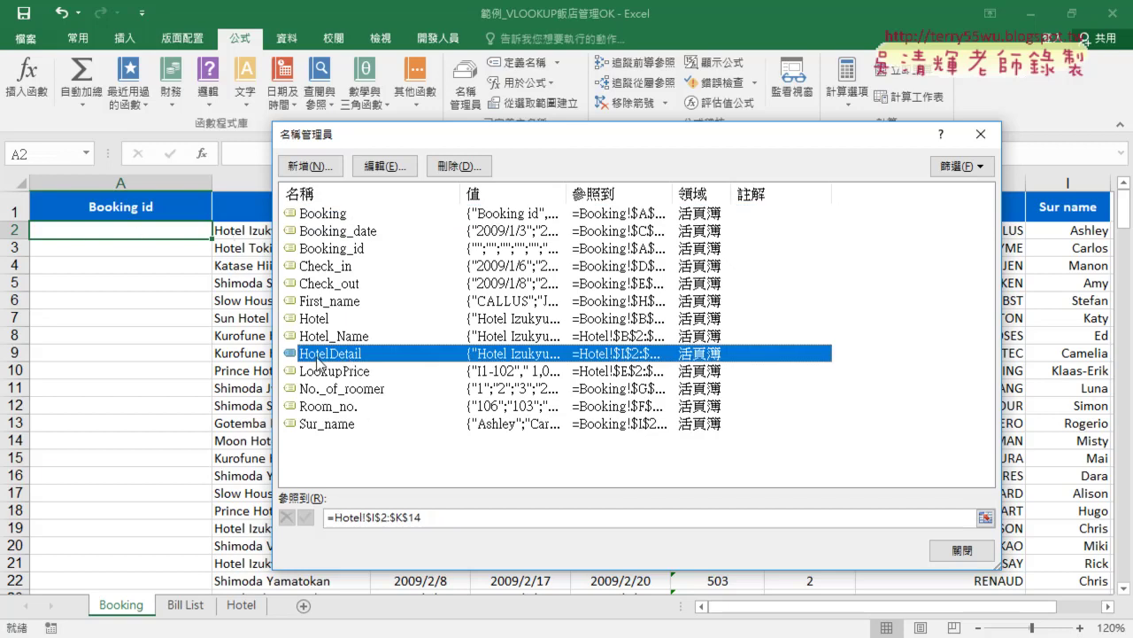
click(433, 518)
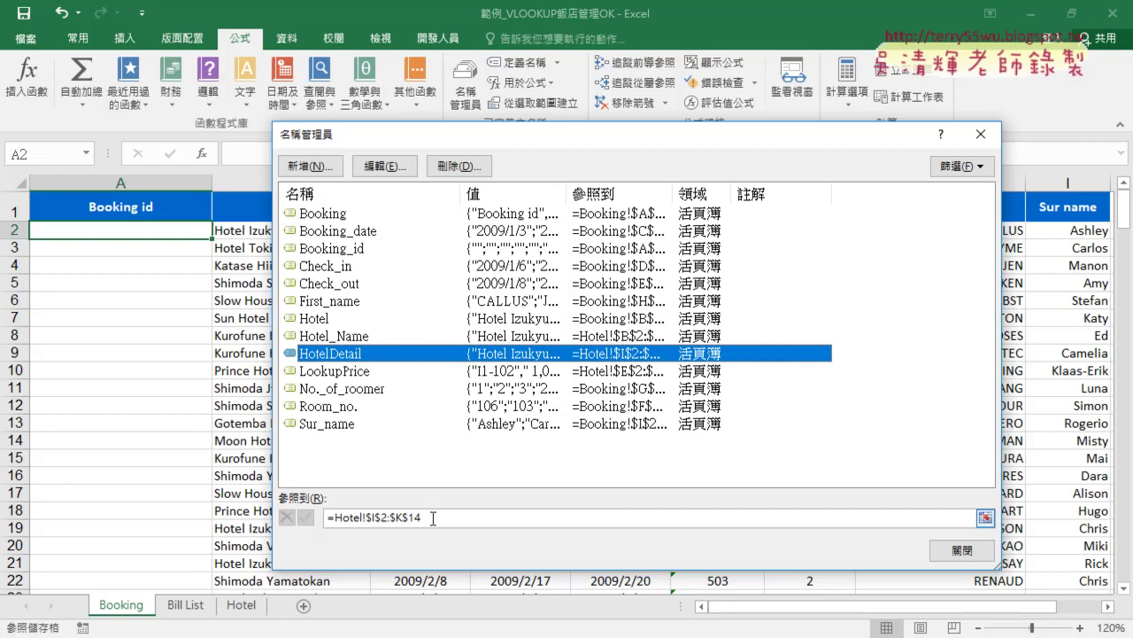
click(433, 518)
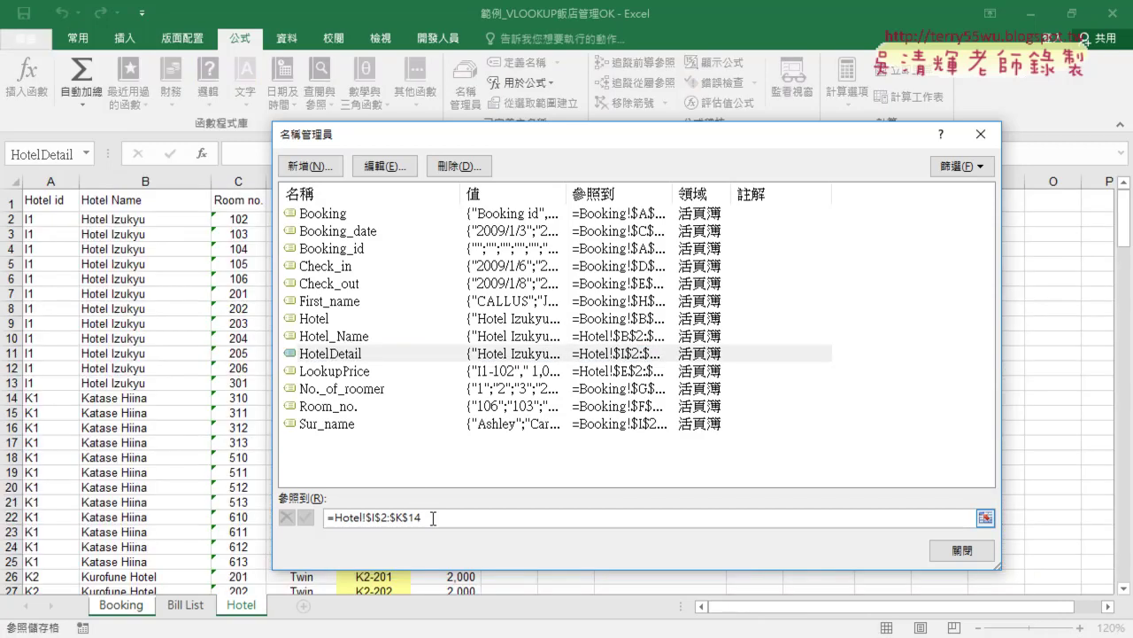
drag(433, 518, 324, 517)
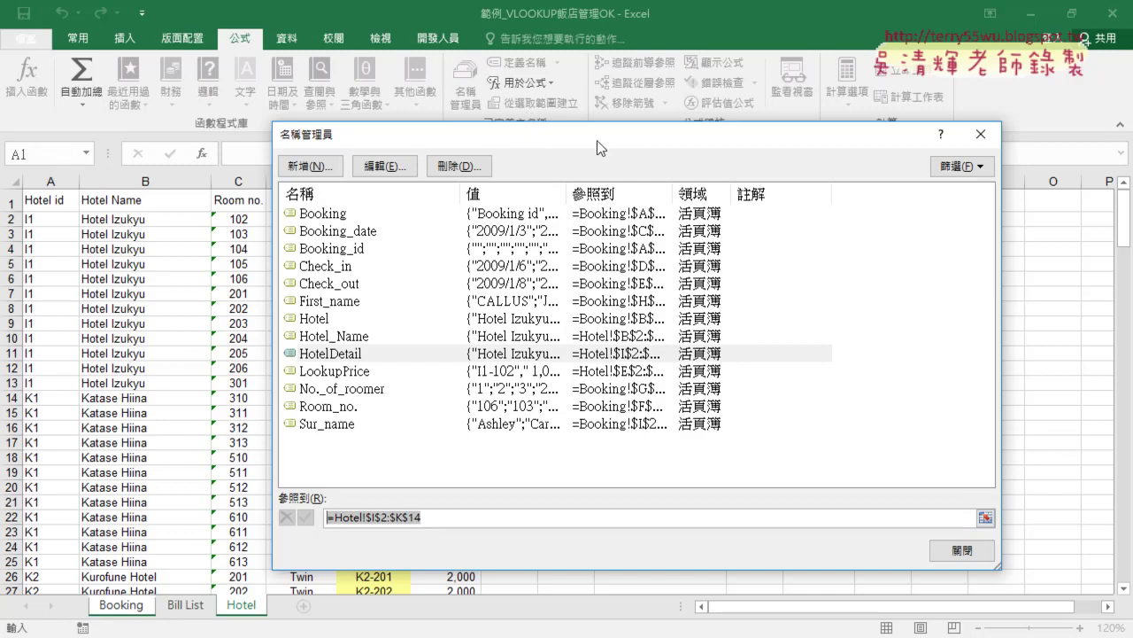
mouse_move(599, 137)
mouse_down()
mouse_move(419, 192)
mouse_move(738, 416)
mouse_up()
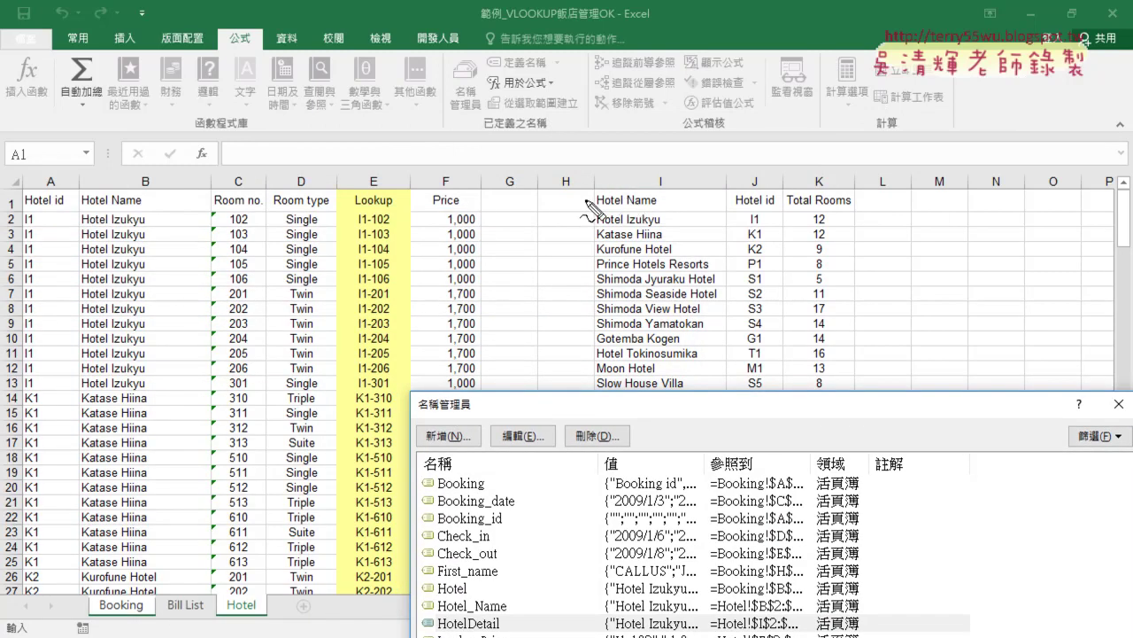
drag(589, 188, 593, 394)
drag(592, 187, 621, 400)
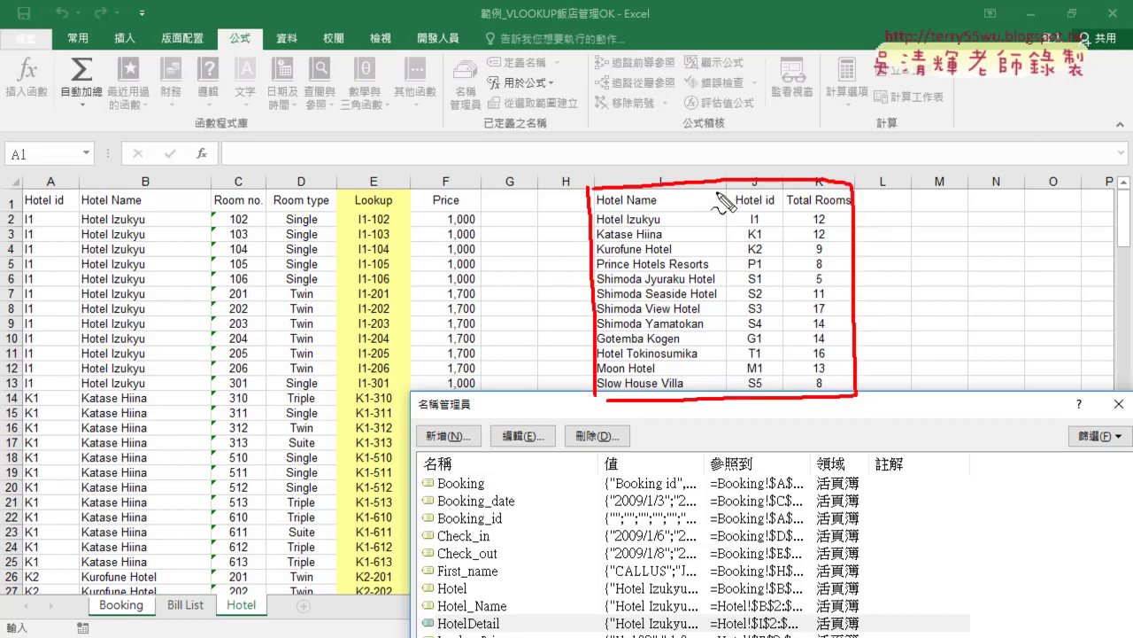
drag(722, 181, 717, 423)
drag(592, 211, 670, 218)
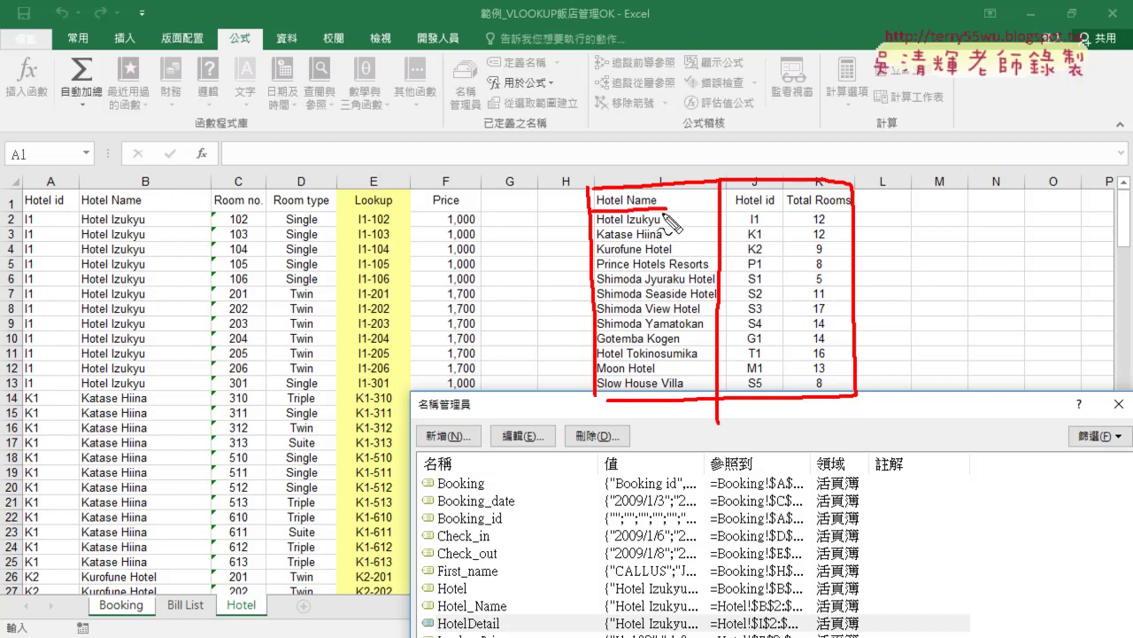
drag(745, 132, 765, 156)
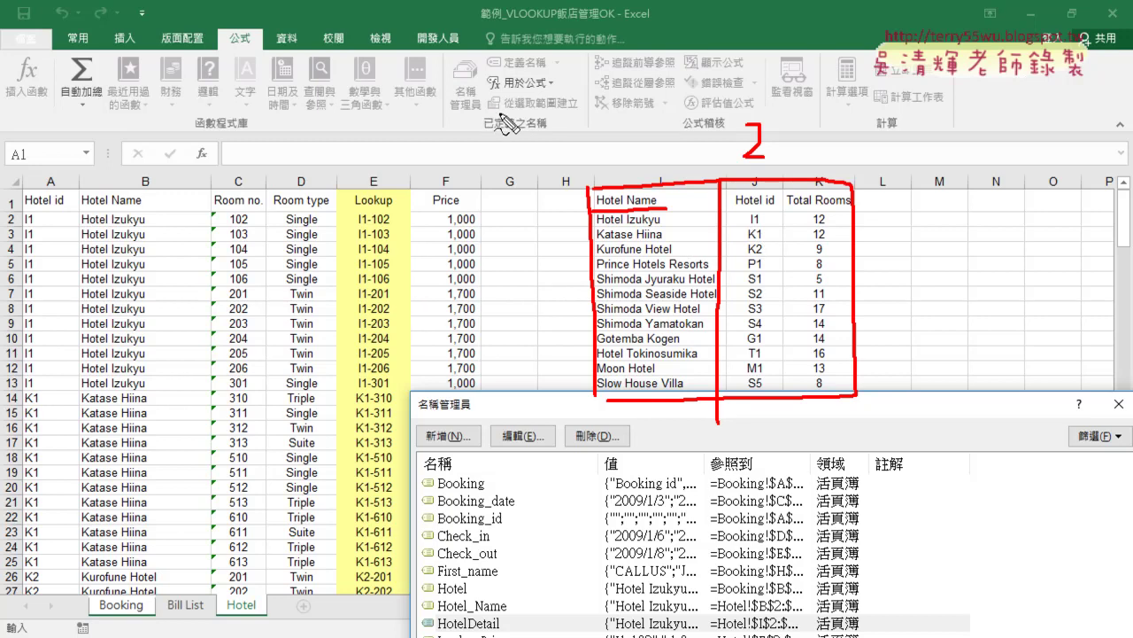
key(Escape)
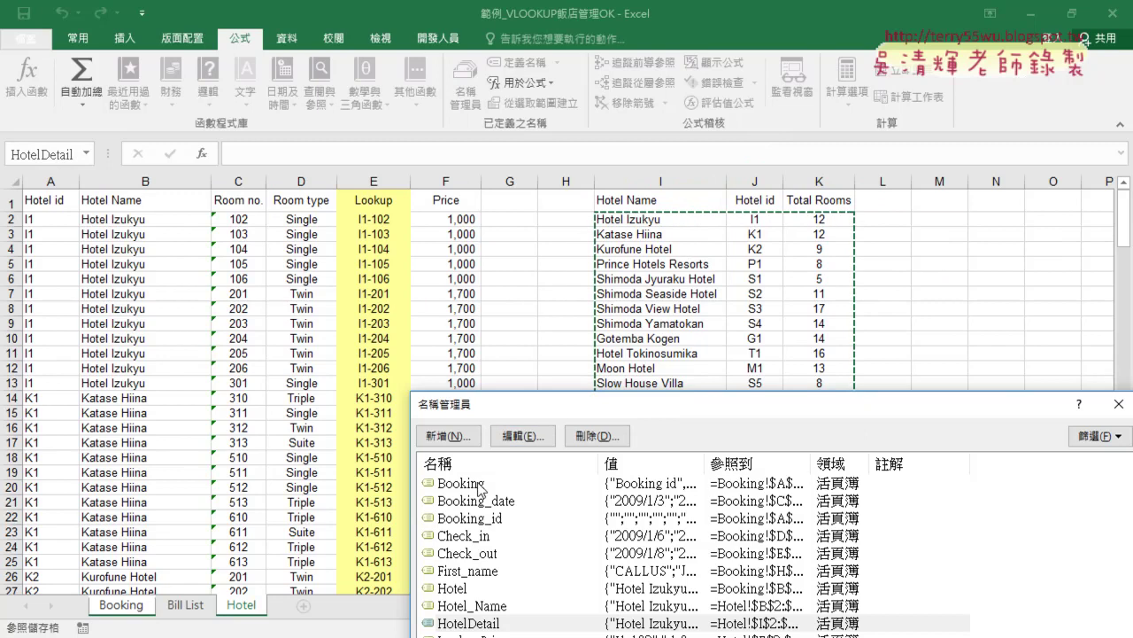
Show the ranges behind the Booking and Booking_date names in Name Manager.
click(478, 485)
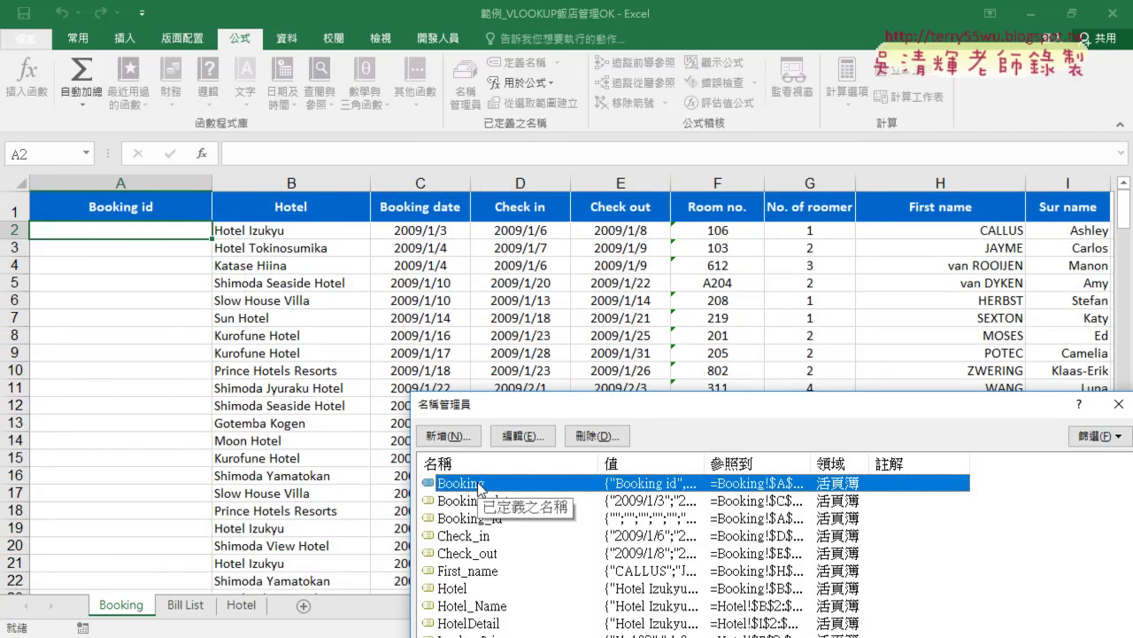
drag(576, 407, 364, 242)
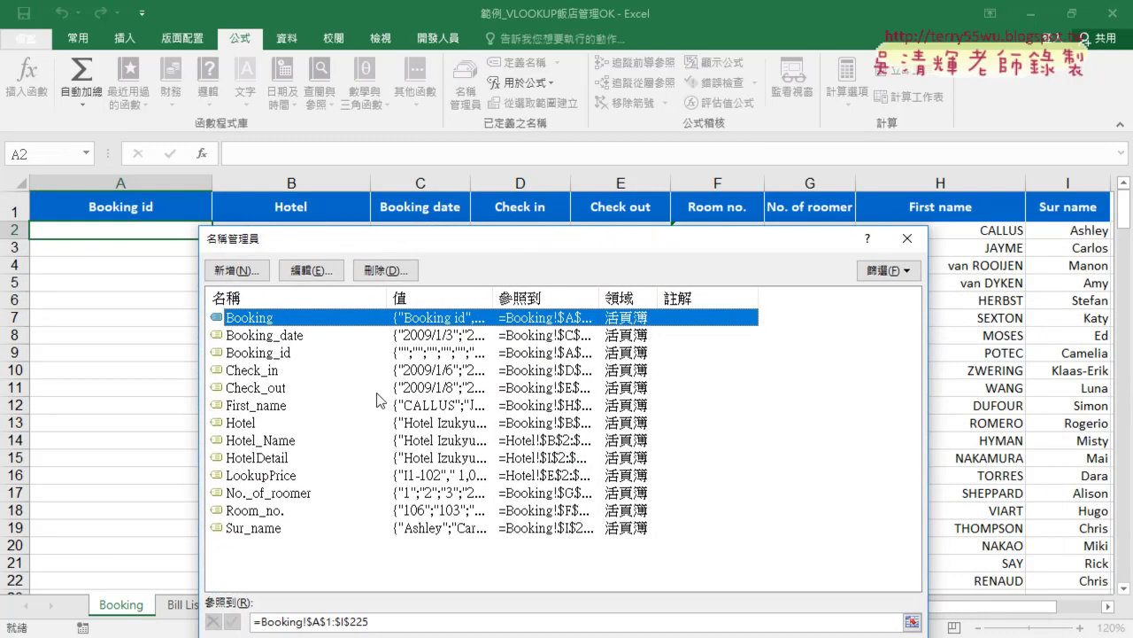
click(382, 621)
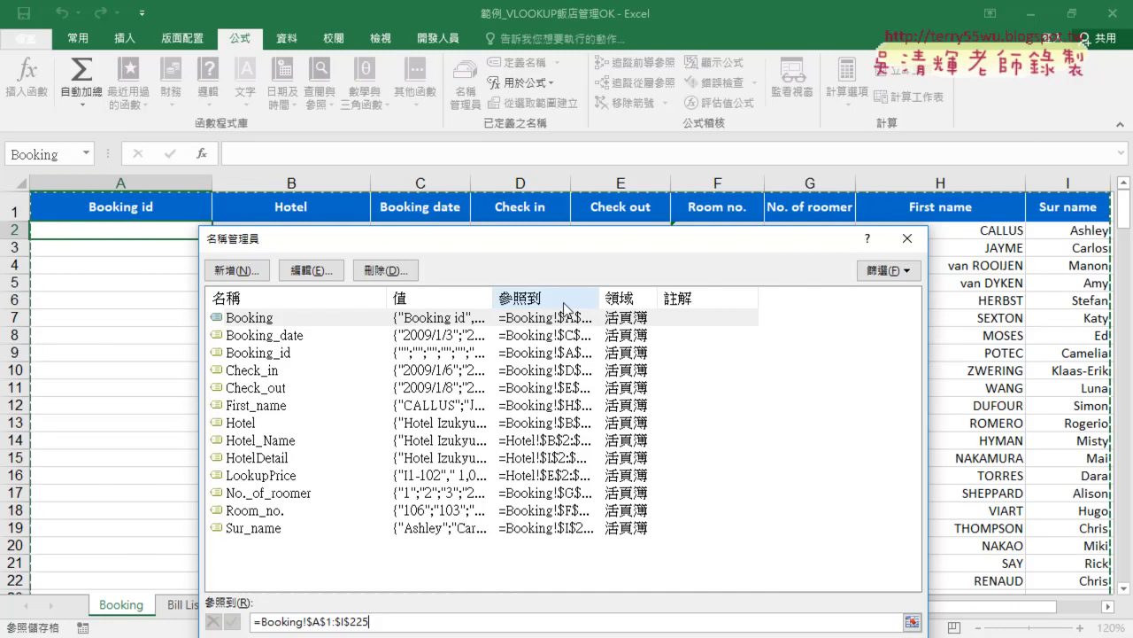
click(280, 338)
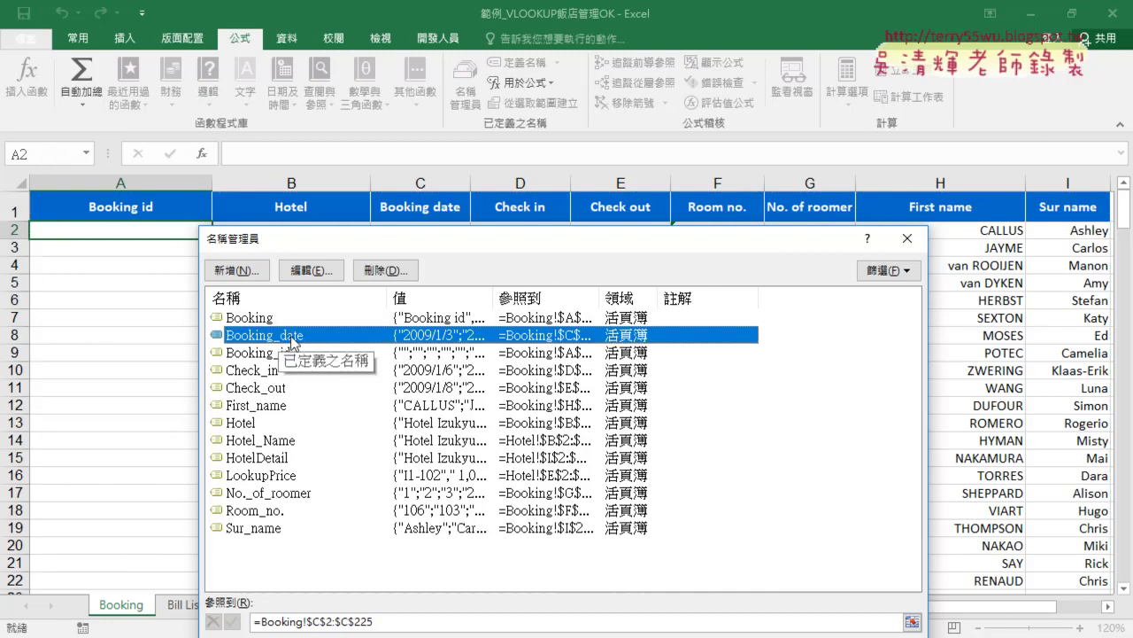
click(377, 622)
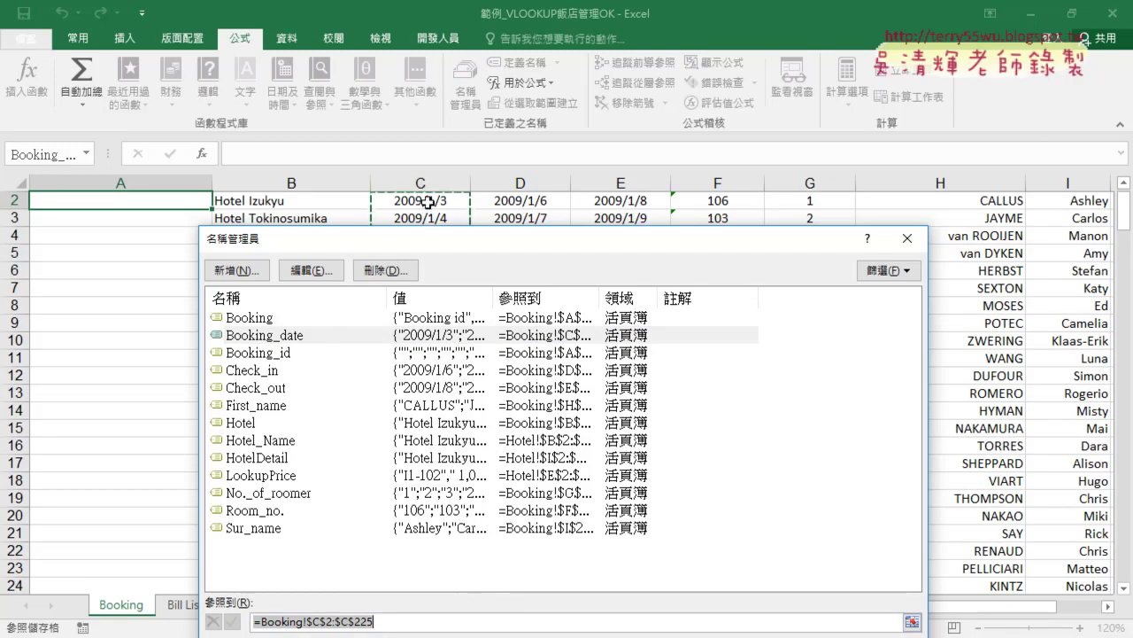
Show the Booking_id (A2:A225) and Check_in ranges, then close Name Manager and select column A.
scroll(425, 215, up, 1)
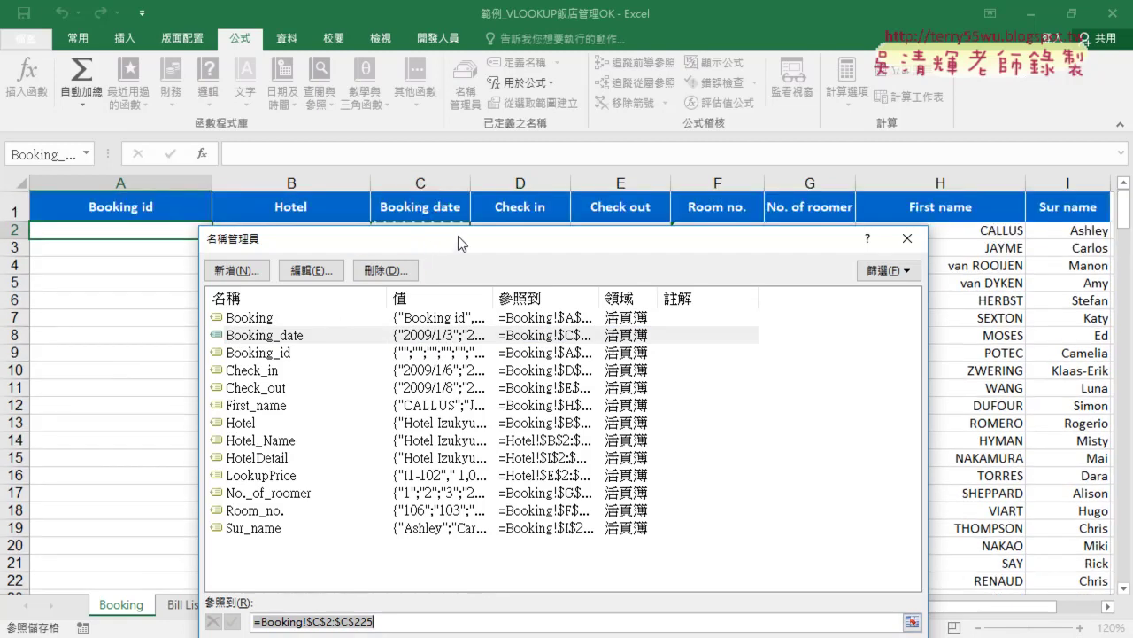
click(292, 354)
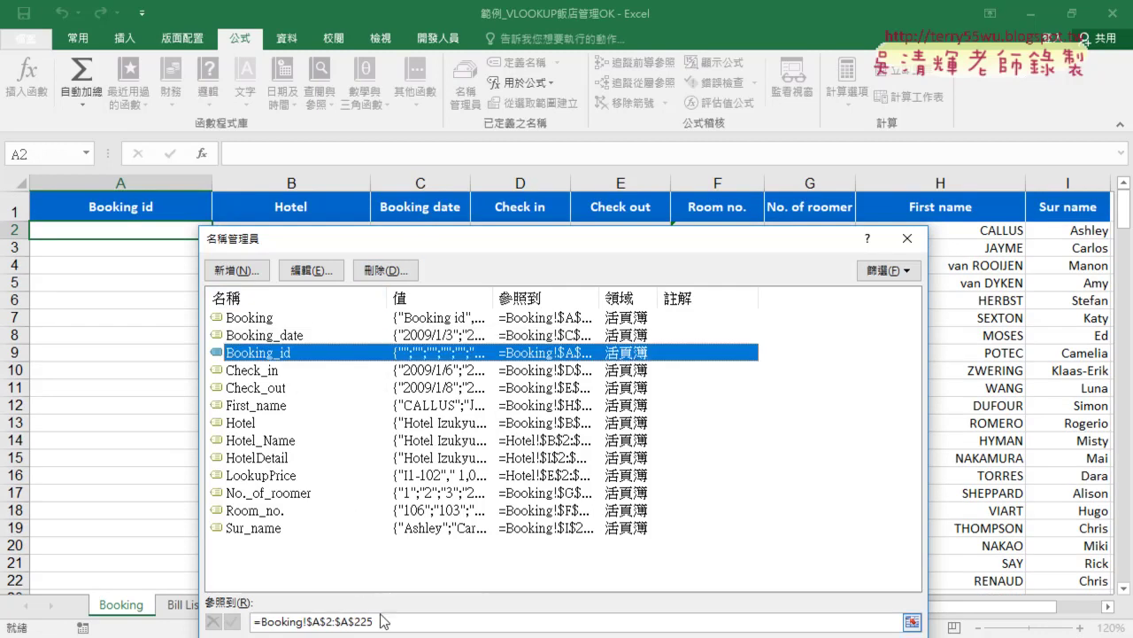
click(389, 620)
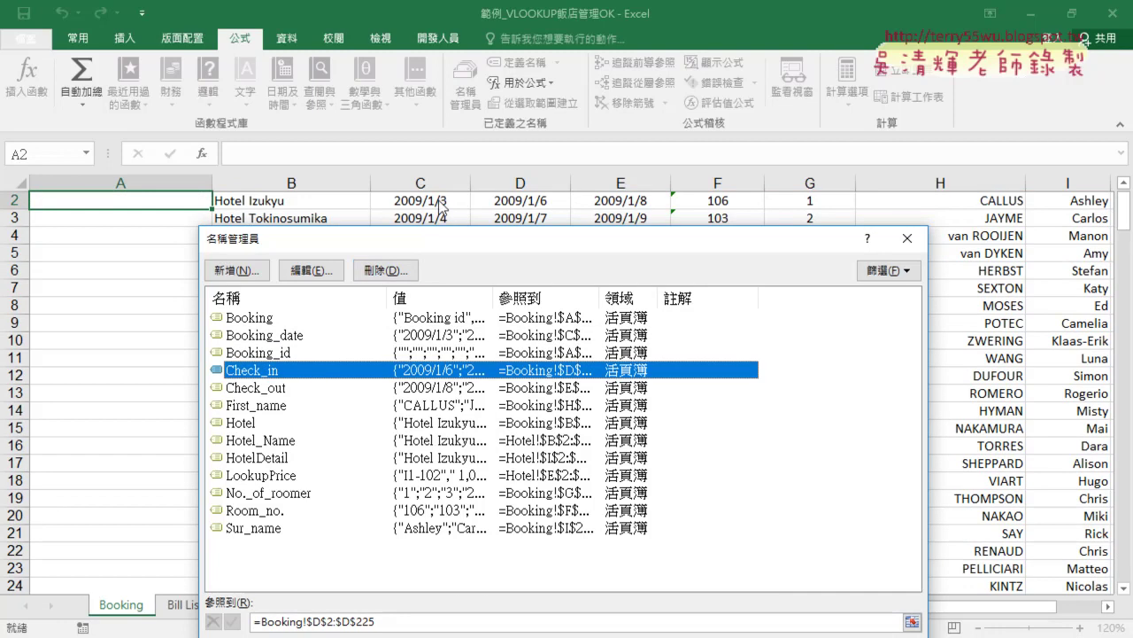
click(411, 617)
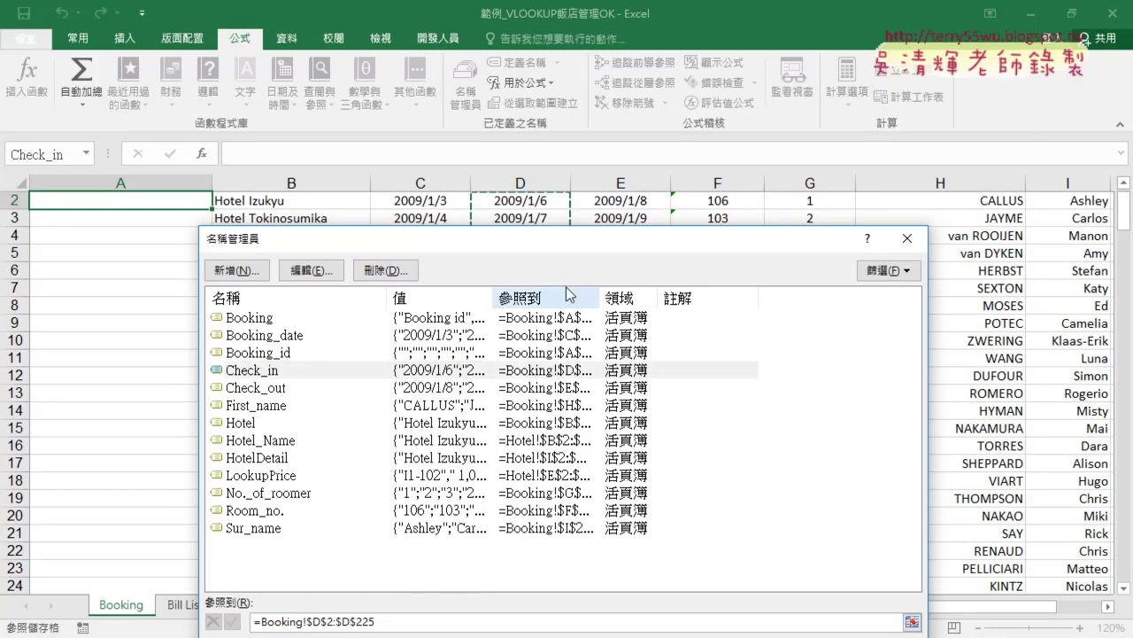
scroll(558, 220, up, 1)
drag(535, 242, 539, 270)
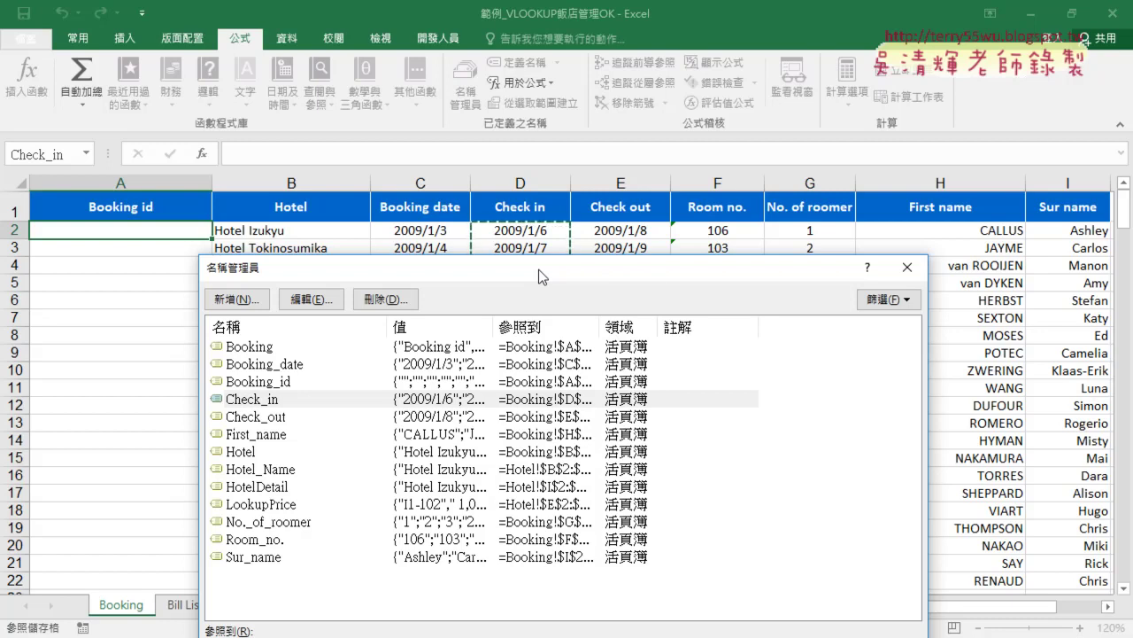
click(909, 268)
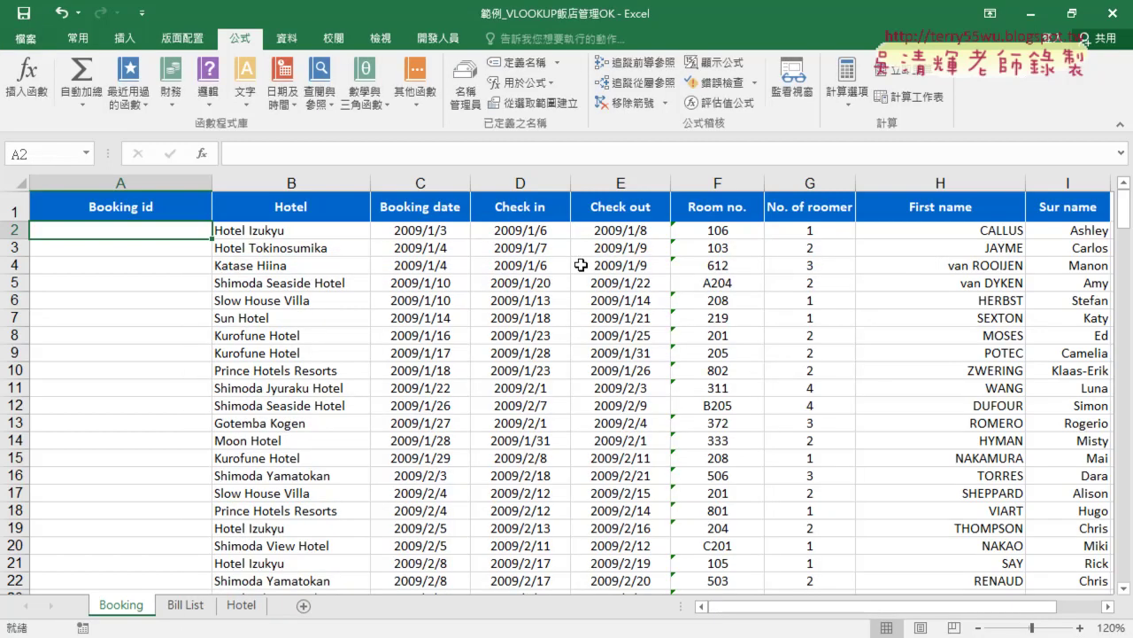
click(127, 184)
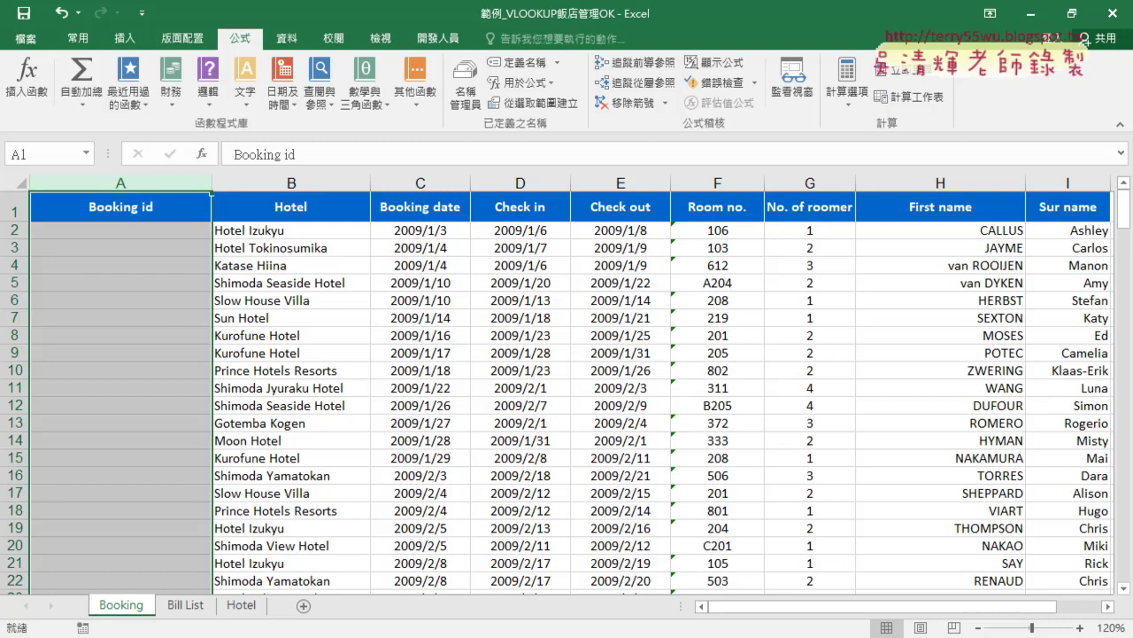
Review the Google Doc's 問題1 example Booking id I1-0106-3-CALLUS, then minimize it back to Excel.
click(278, 637)
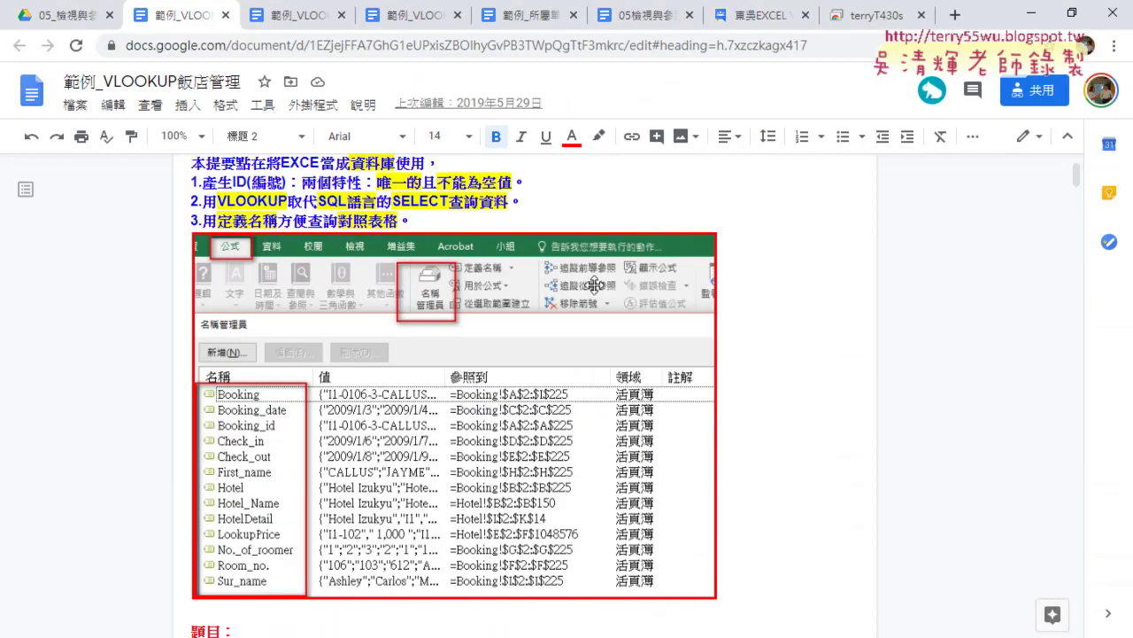
scroll(595, 284, down, 3)
scroll(531, 274, down, 4)
scroll(532, 275, down, 3)
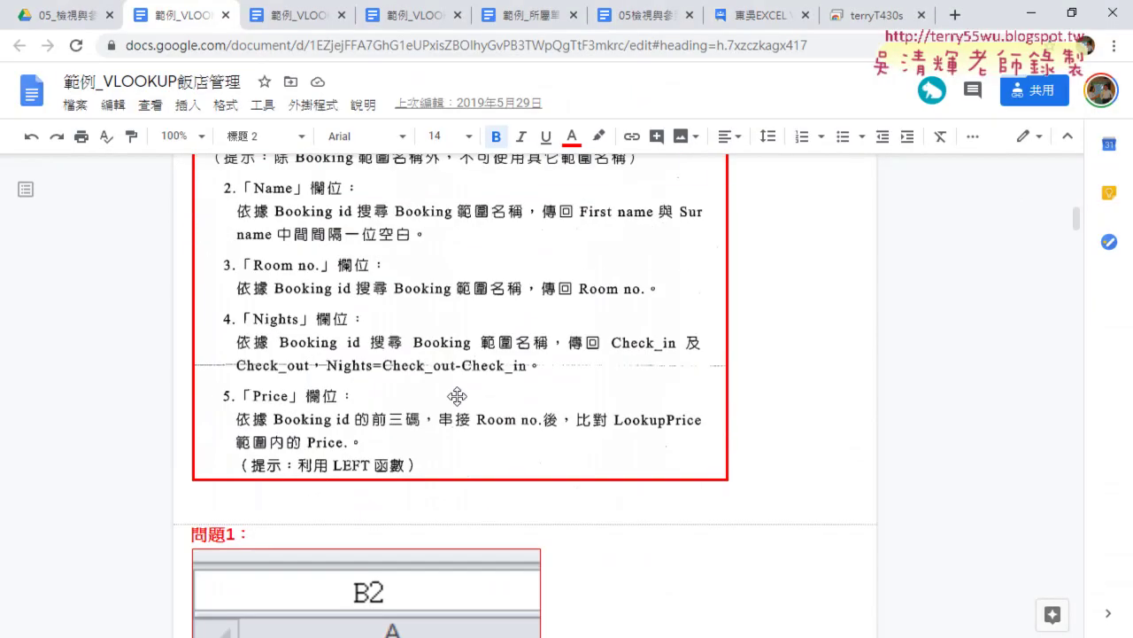
scroll(456, 395, up, 2)
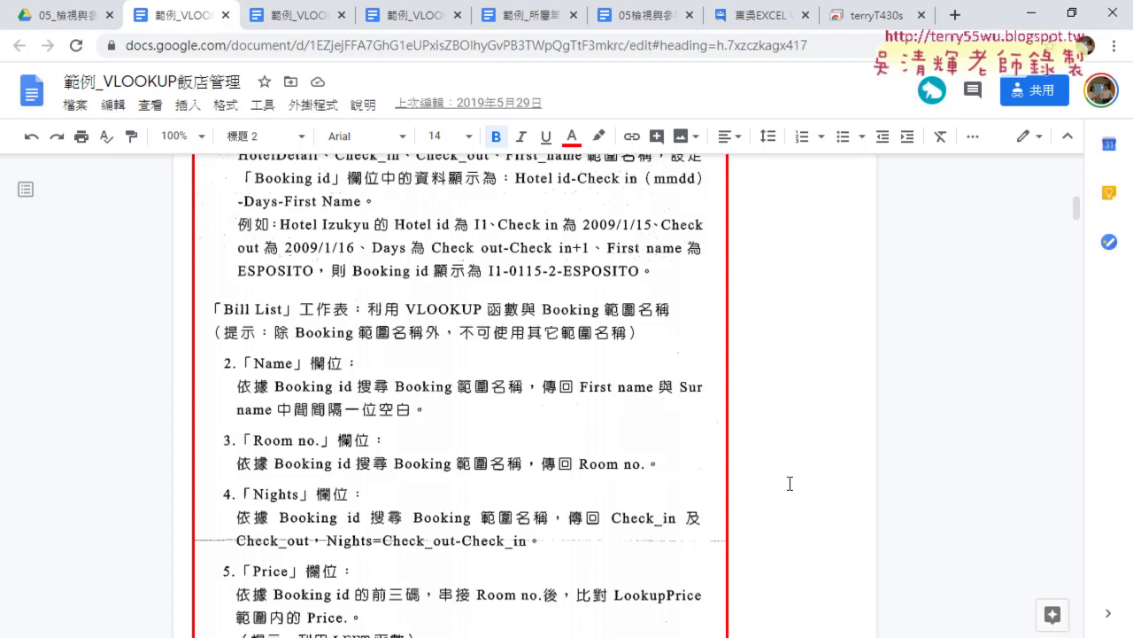
scroll(790, 483, down, 3)
scroll(790, 484, down, 3)
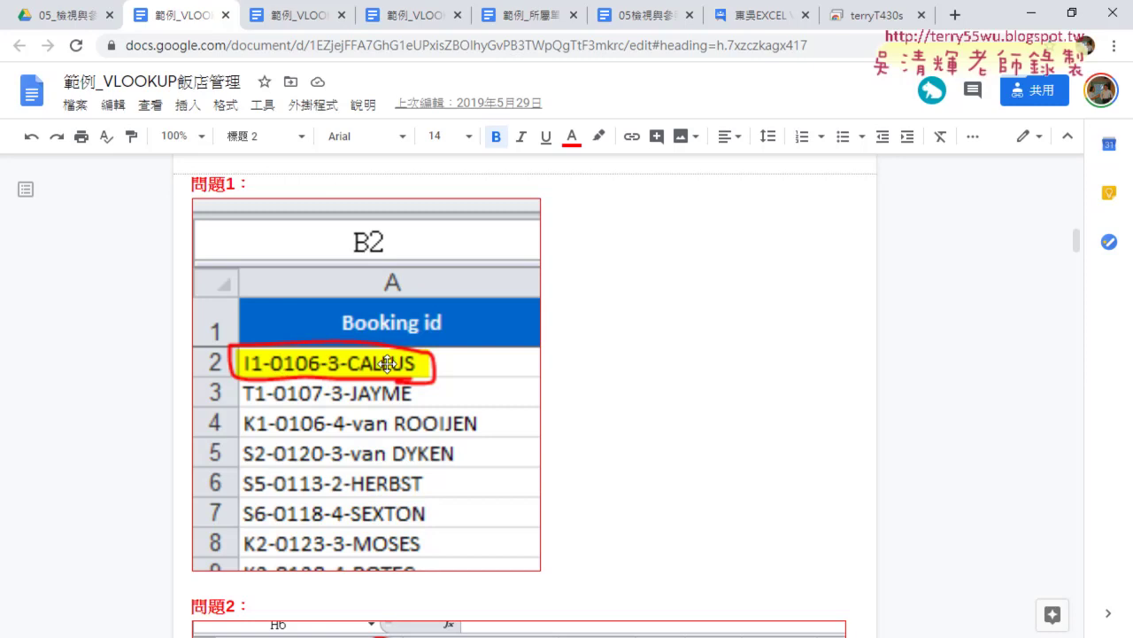
click(1031, 15)
click(141, 231)
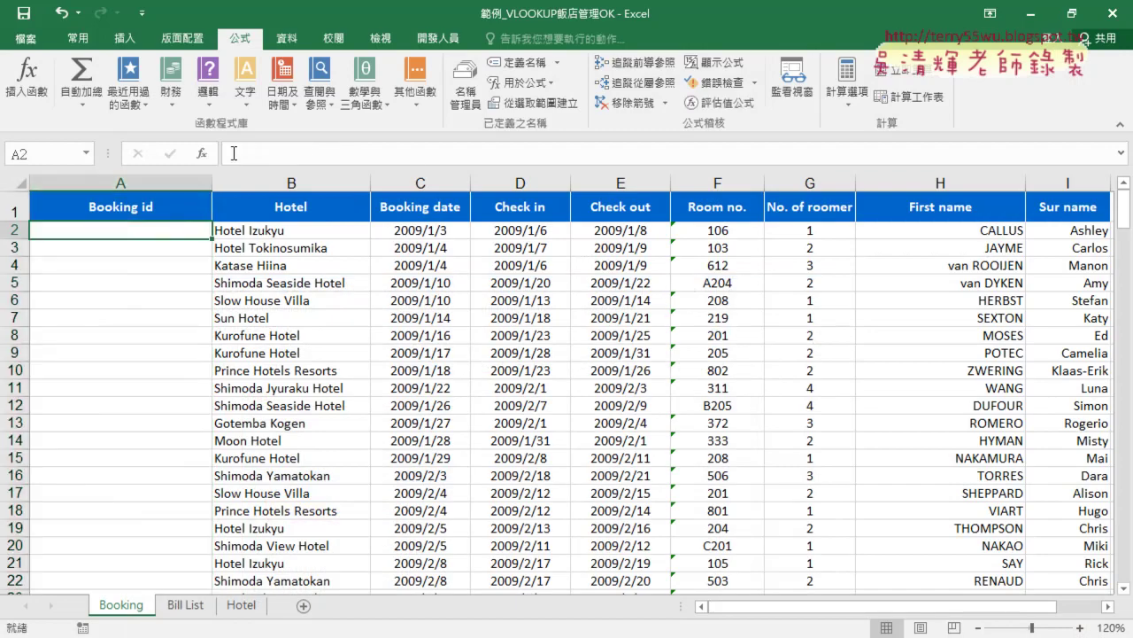
Insert VLOOKUP in A2 with B2 as lookup value and call up defined names for Table_array.
click(294, 153)
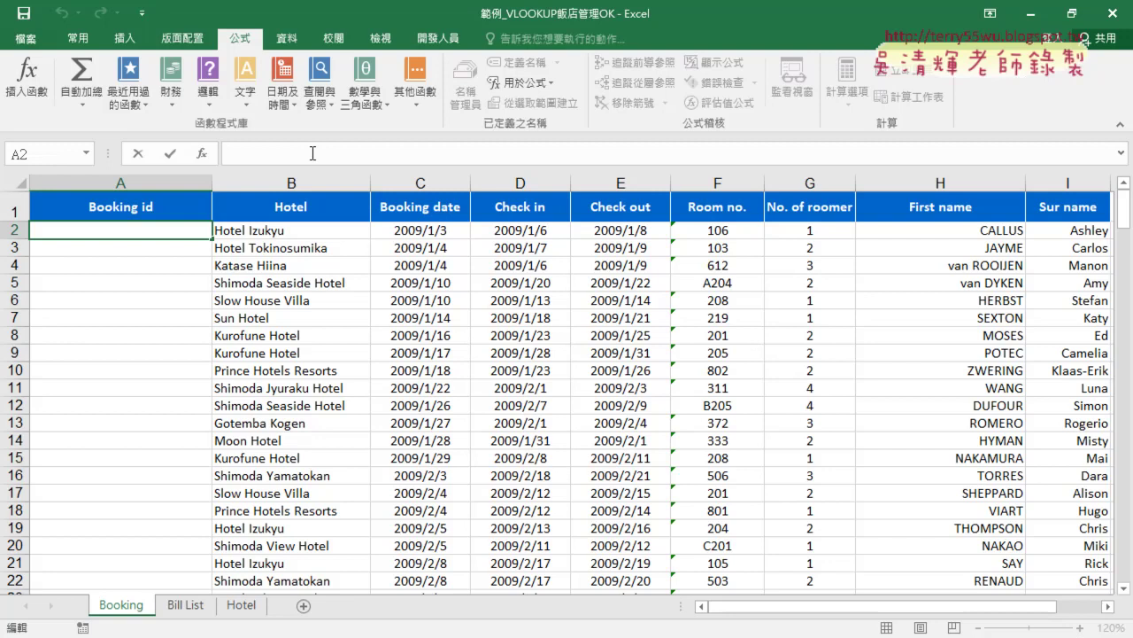
click(202, 153)
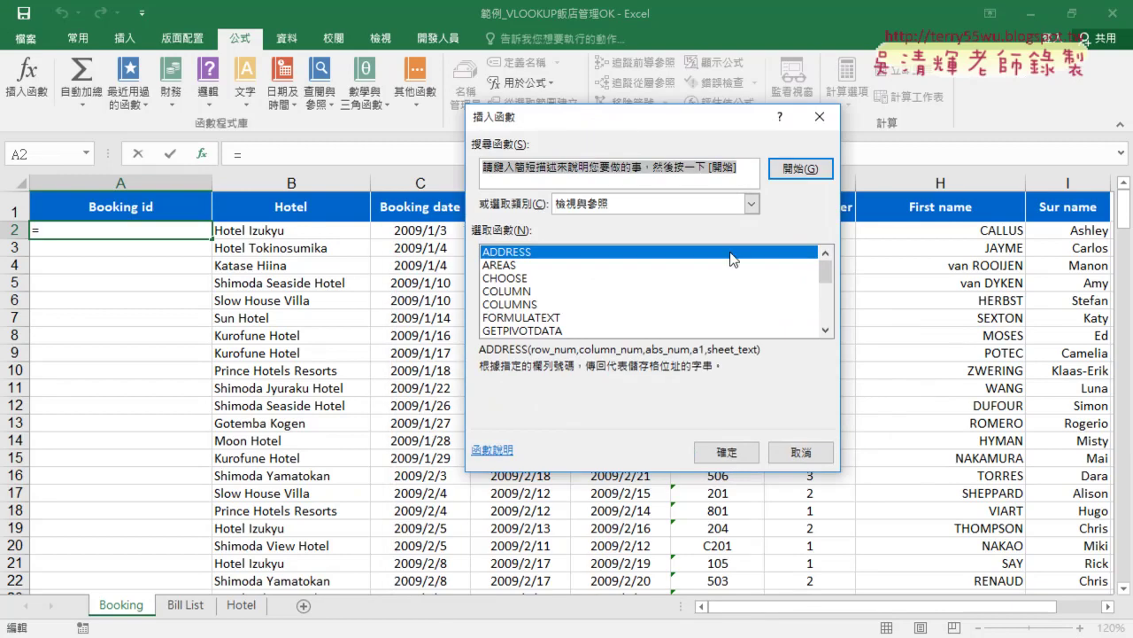
click(751, 202)
click(830, 261)
drag(830, 265, 826, 311)
double_click(520, 330)
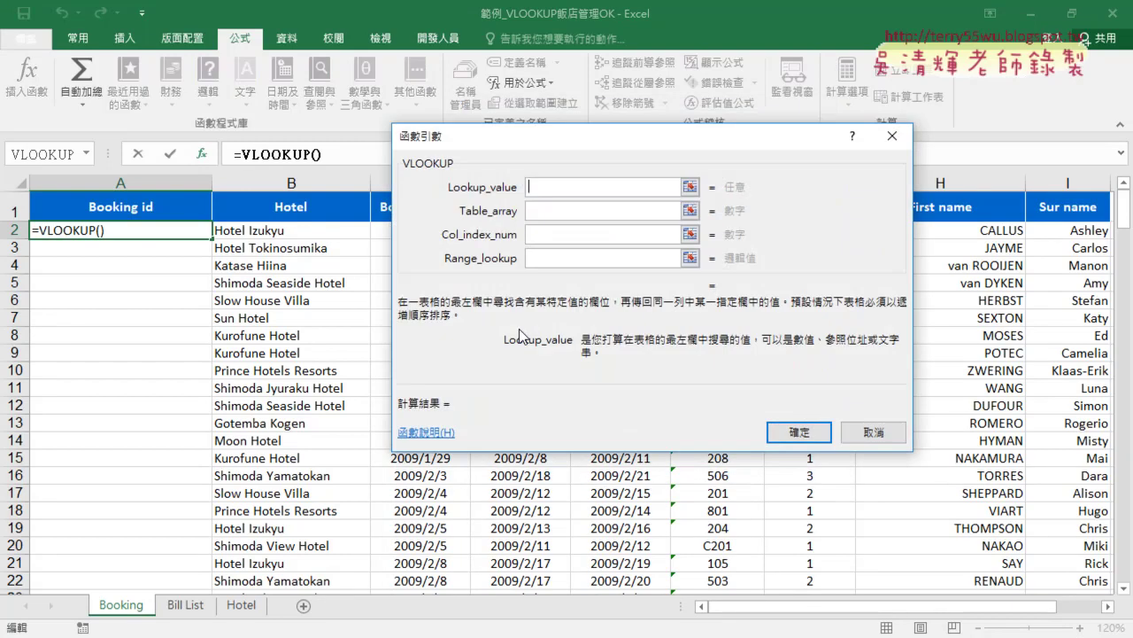
click(253, 230)
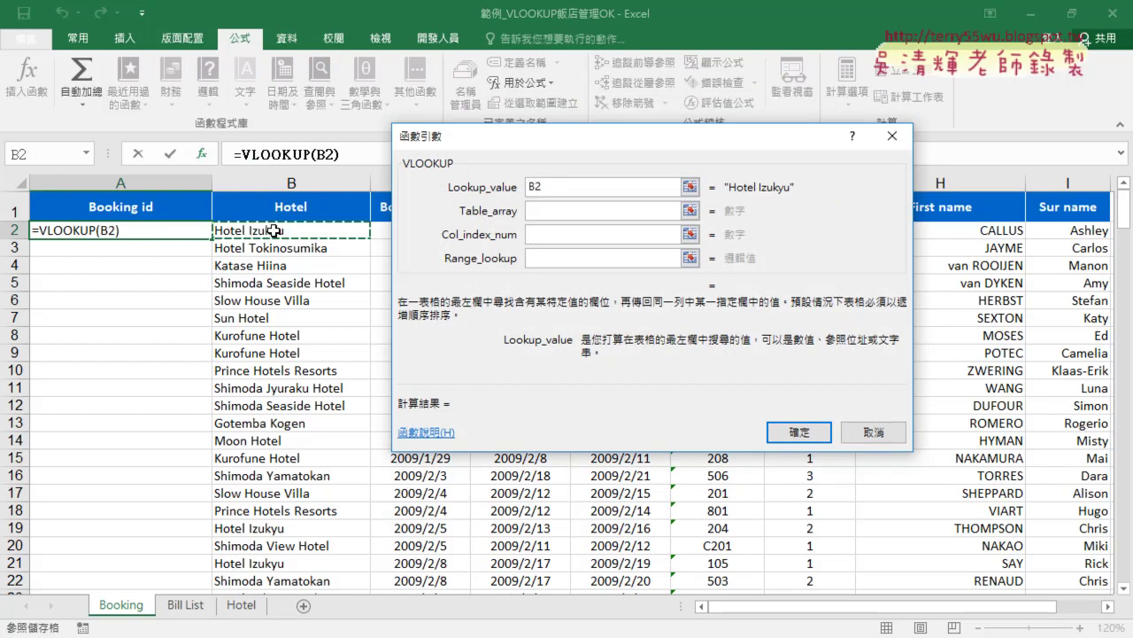
click(554, 210)
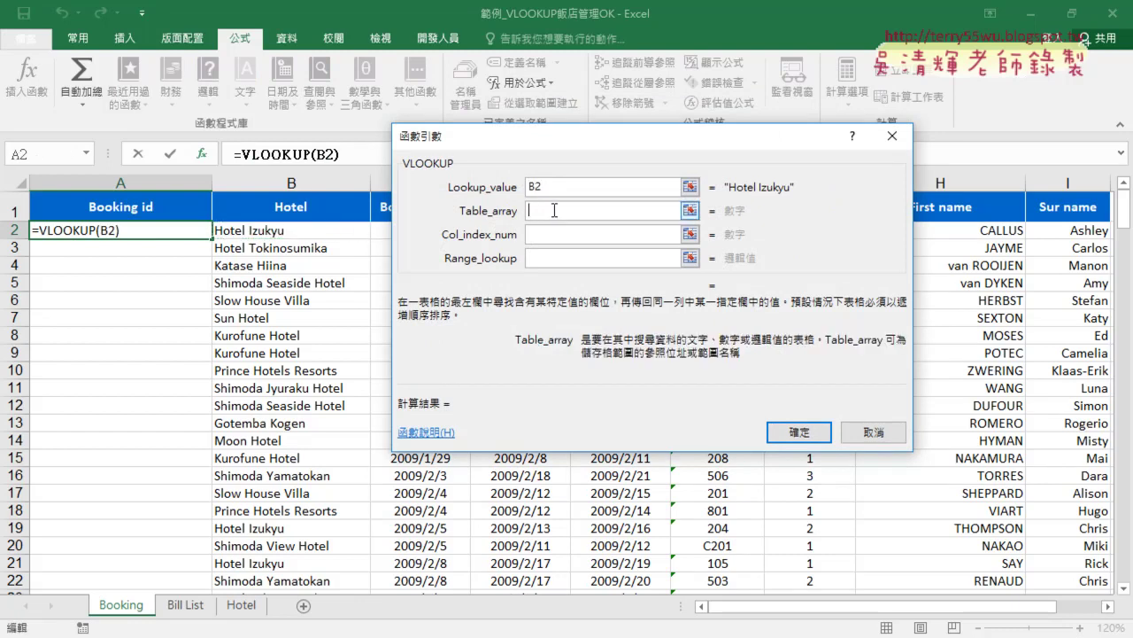
key(F3)
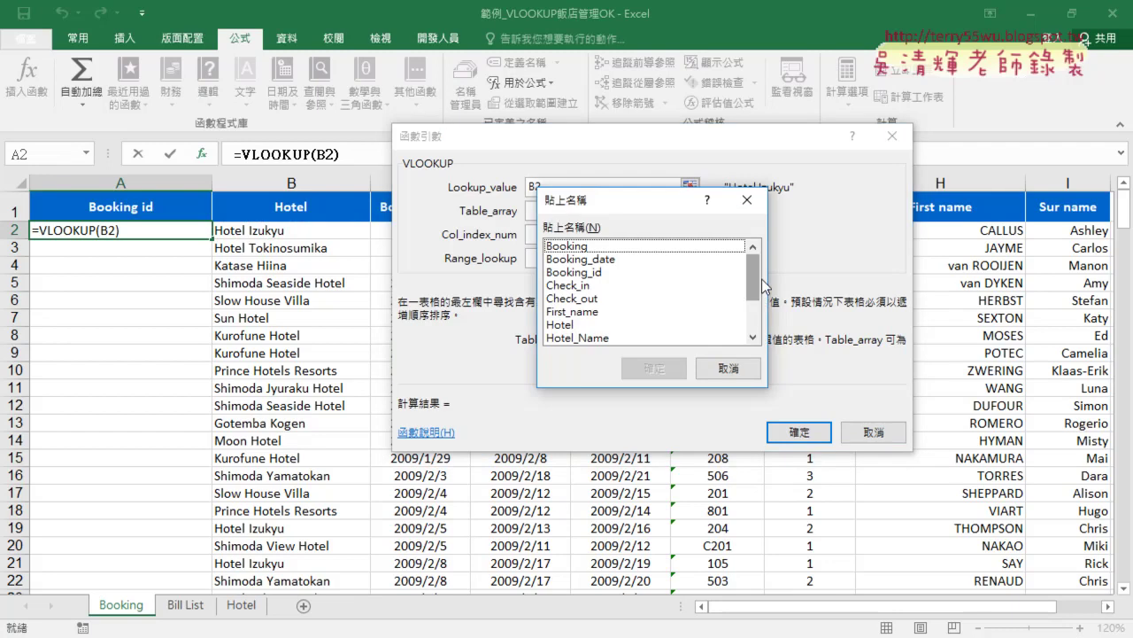
Insert the defined name HotelDetail as the VLOOKUP table array.
click(744, 285)
drag(757, 277, 757, 305)
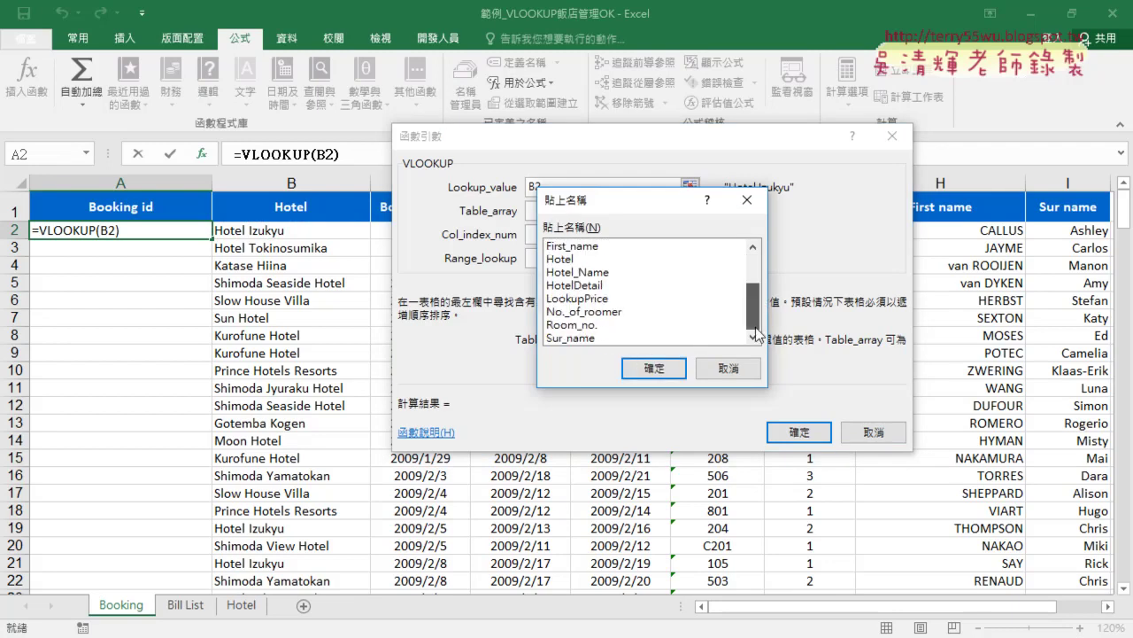
click(598, 286)
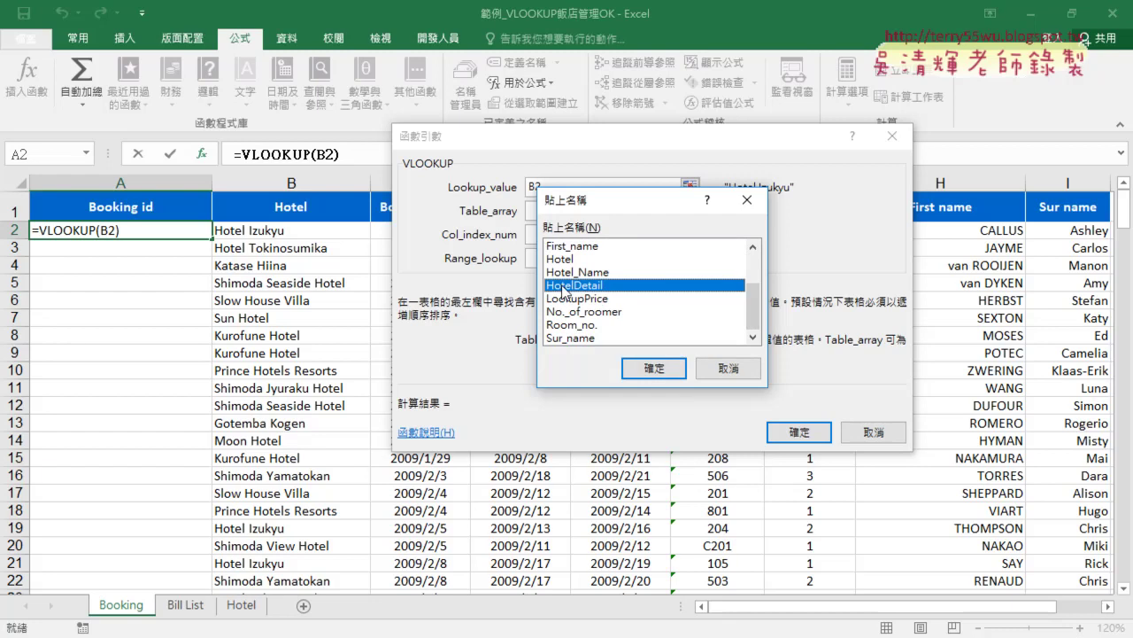
click(645, 368)
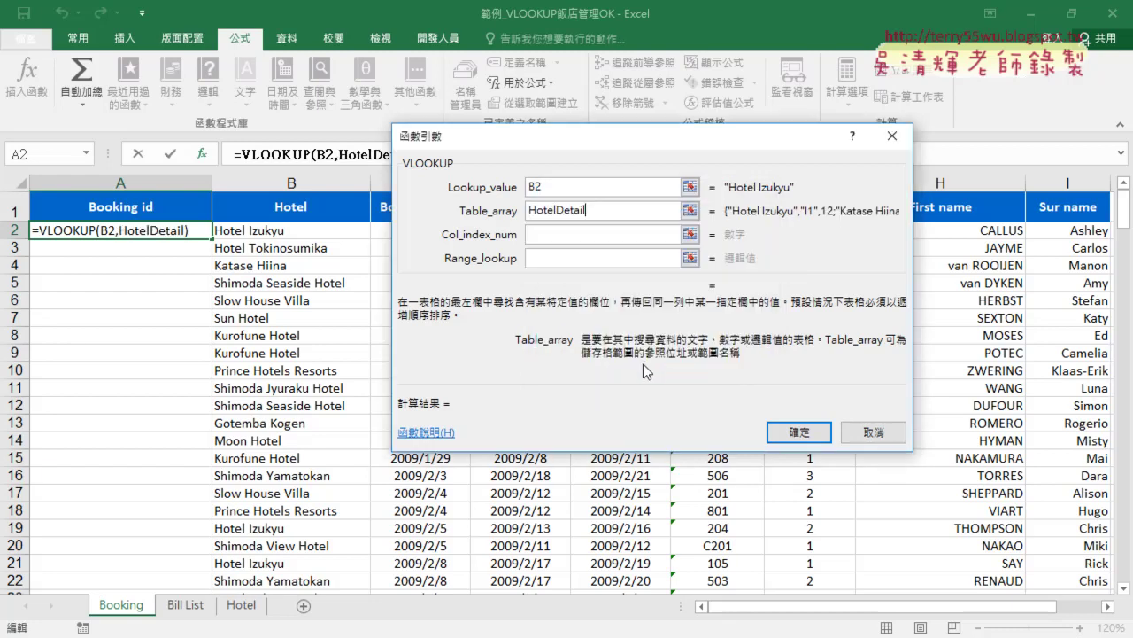
click(561, 237)
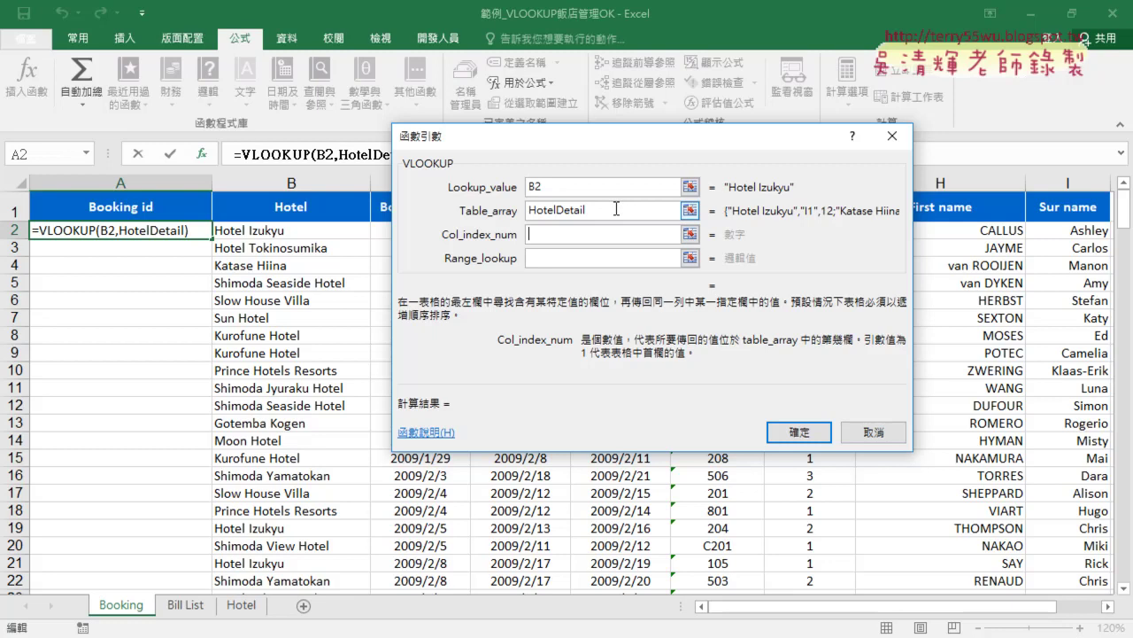
click(616, 209)
drag(615, 147, 618, 334)
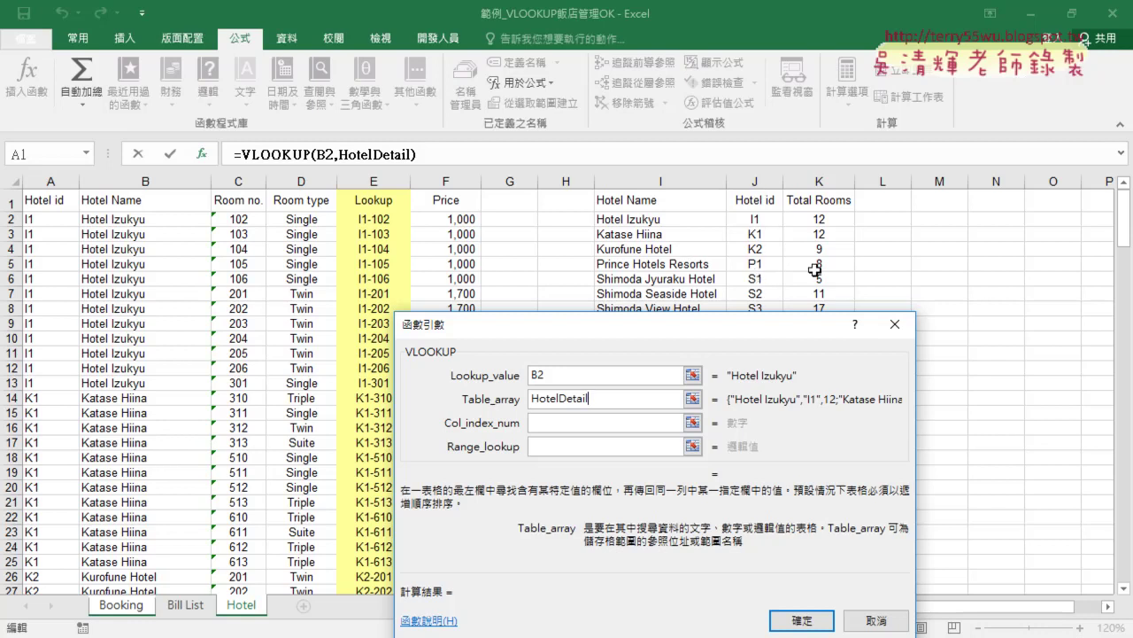
Set column 2 and match type 0, confirming =VLOOKUP(B2,HotelDetail,2,0), then reopen its arguments.
click(590, 421)
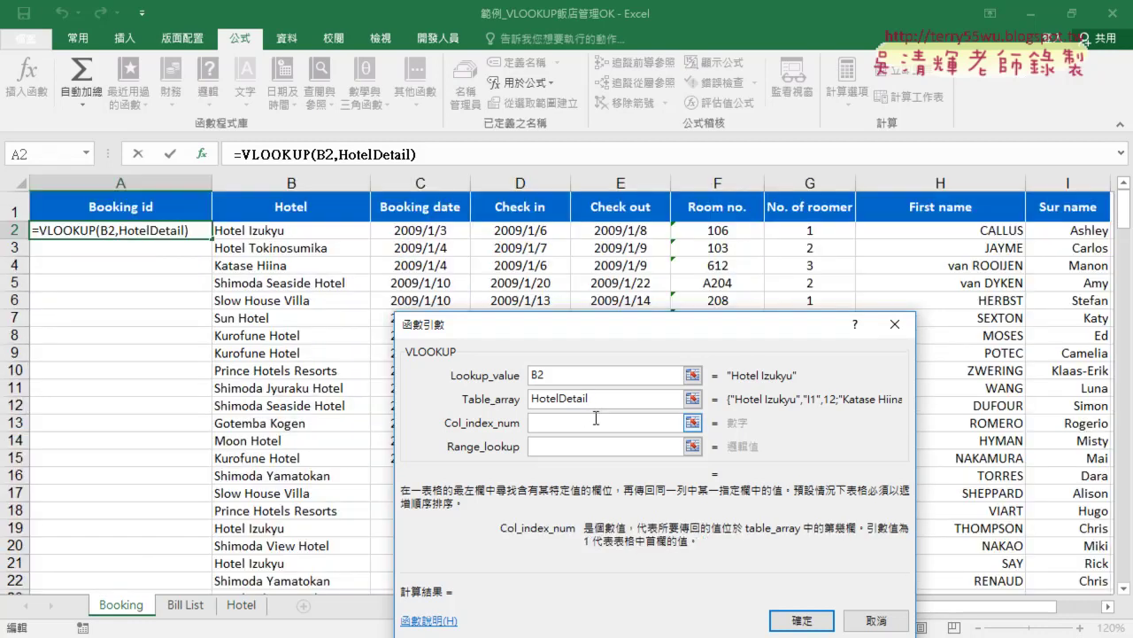
text(2)
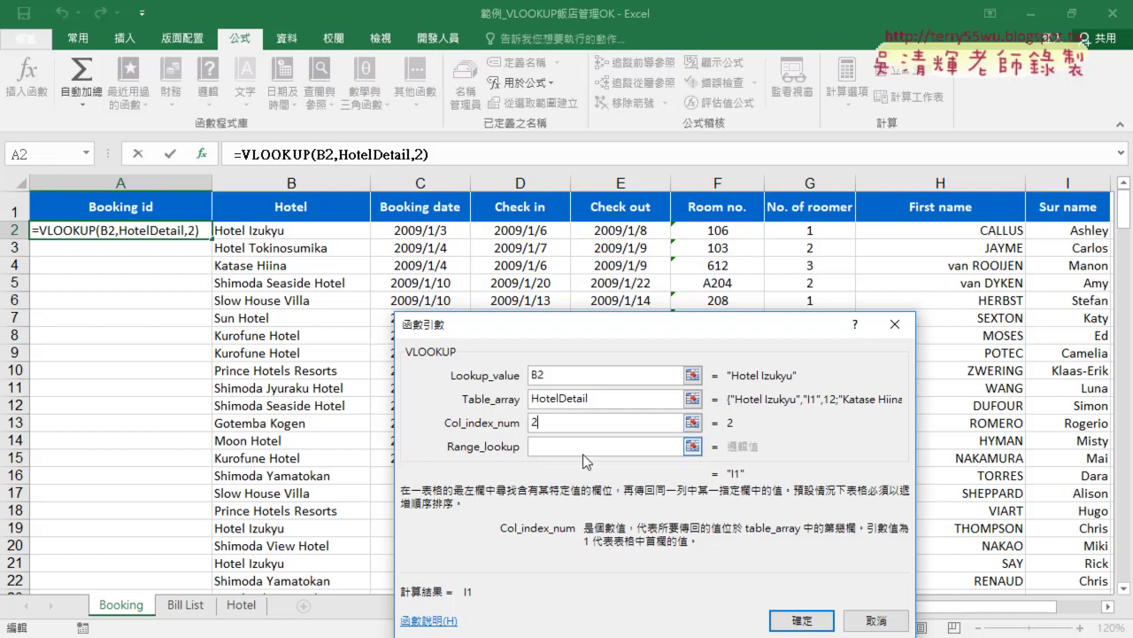
click(584, 448)
text(0)
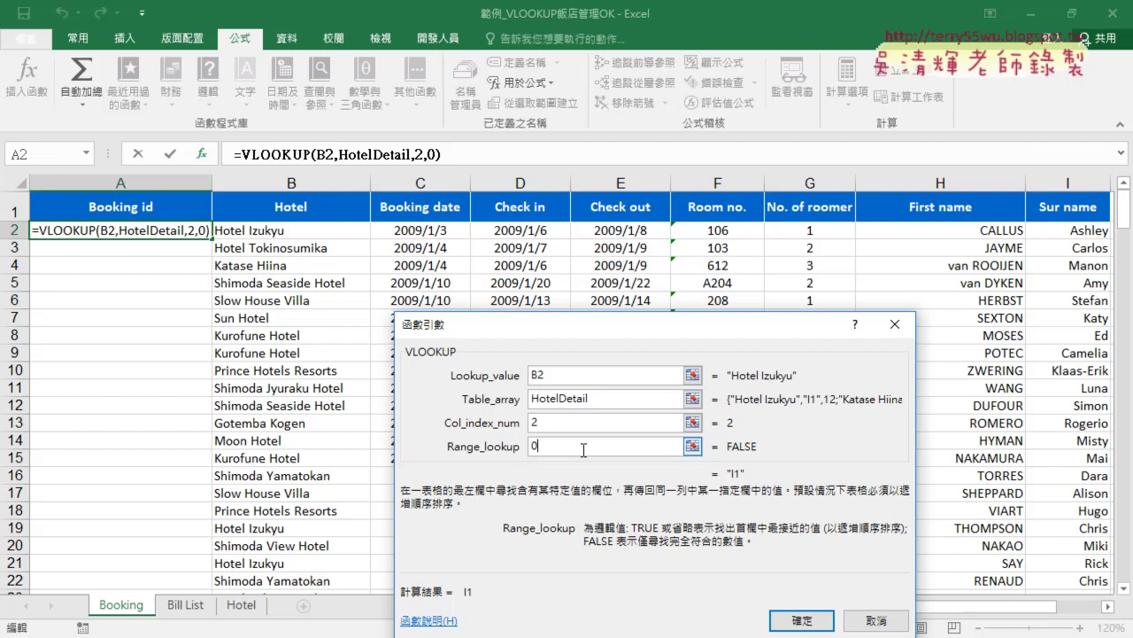
click(799, 621)
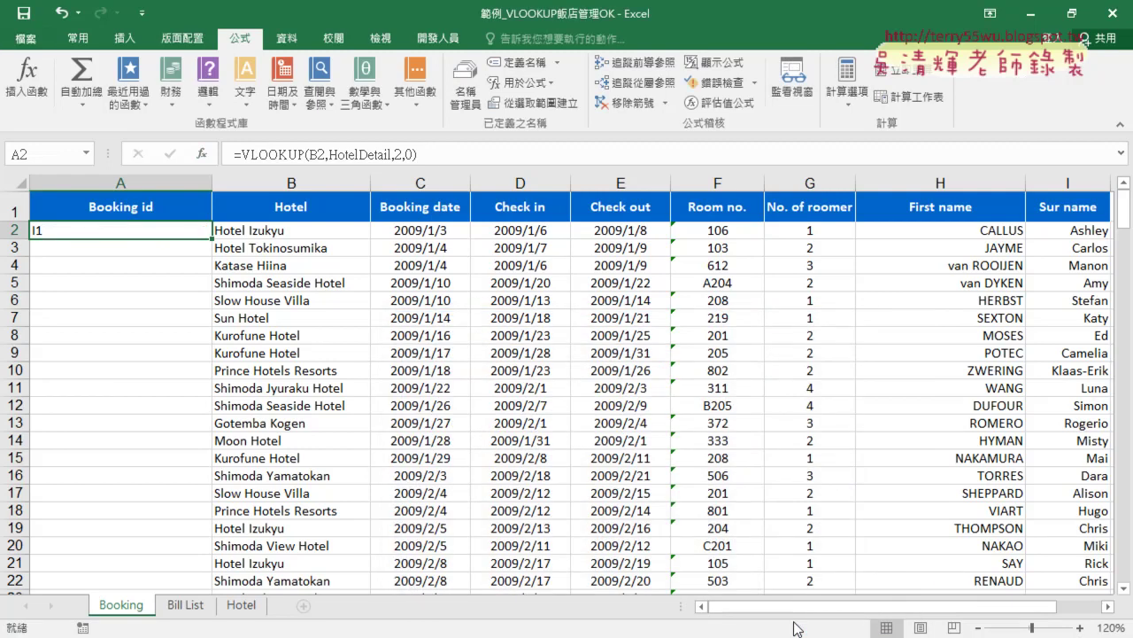
click(273, 155)
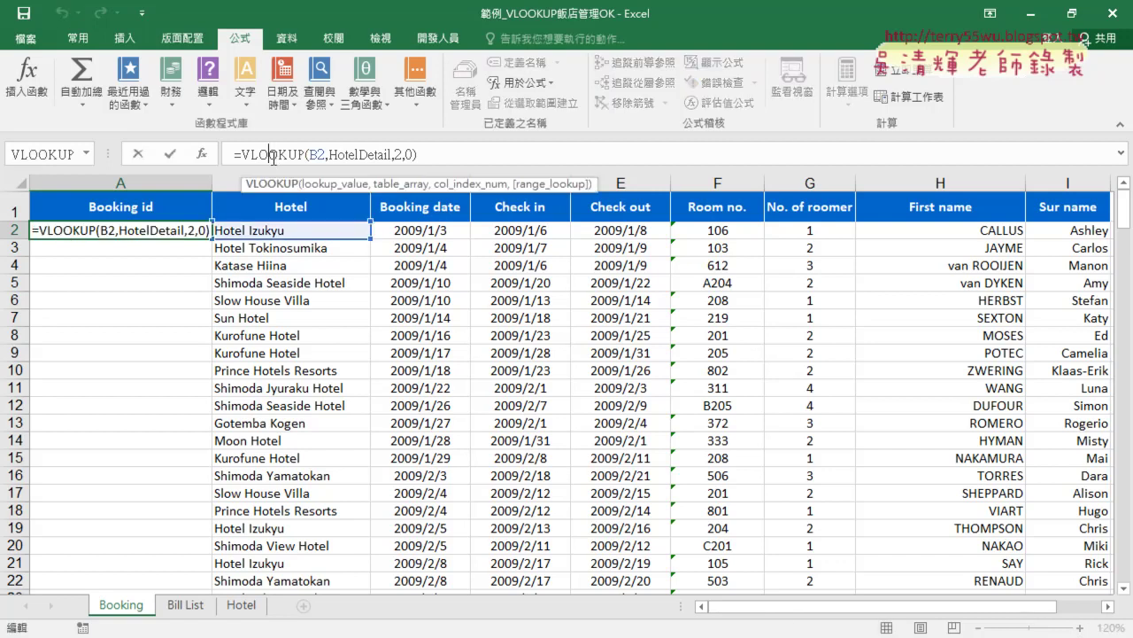
click(201, 154)
drag(526, 313, 556, 200)
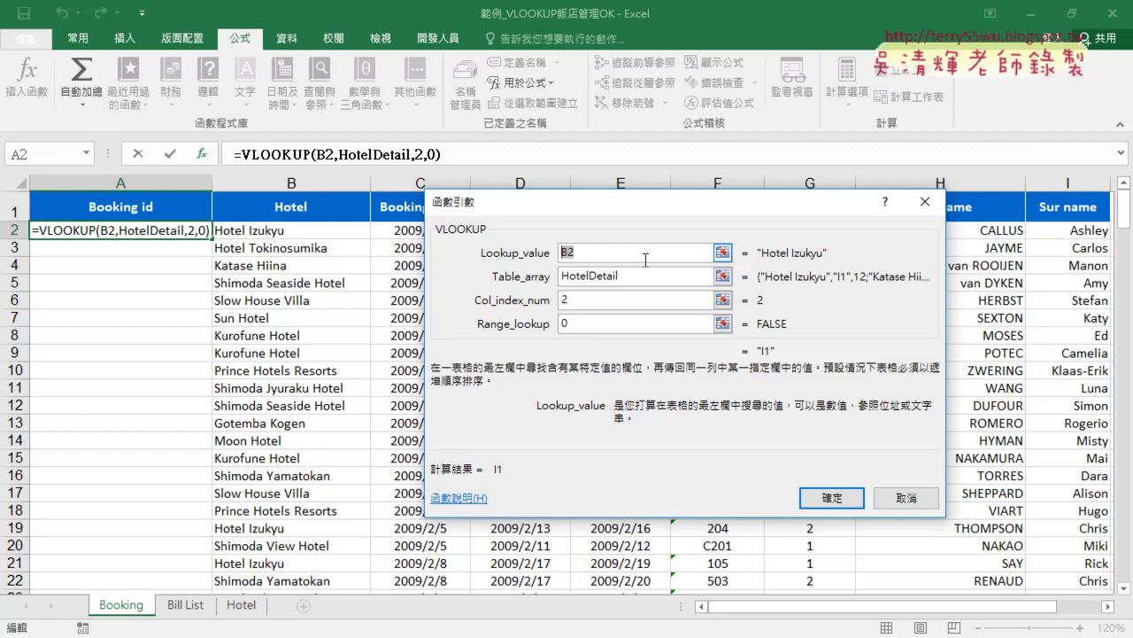
Replace B2 with the named range Hotel, giving =VLOOKUP(Hotel,HotelDetail,2,0).
key(BackSpace)
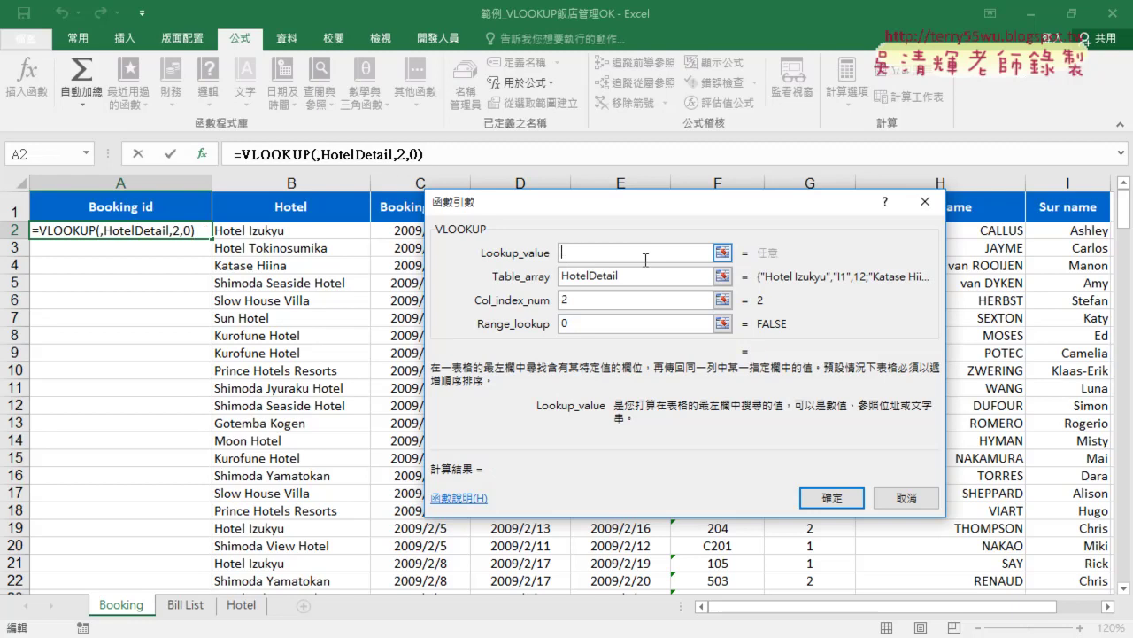
key(F3)
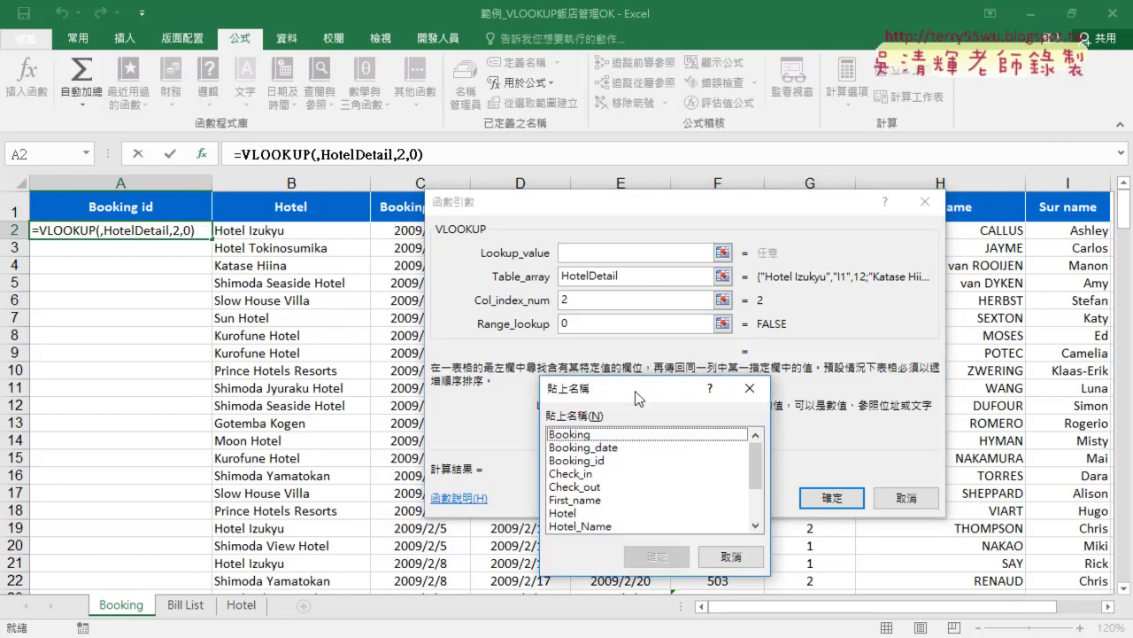
drag(638, 399, 690, 238)
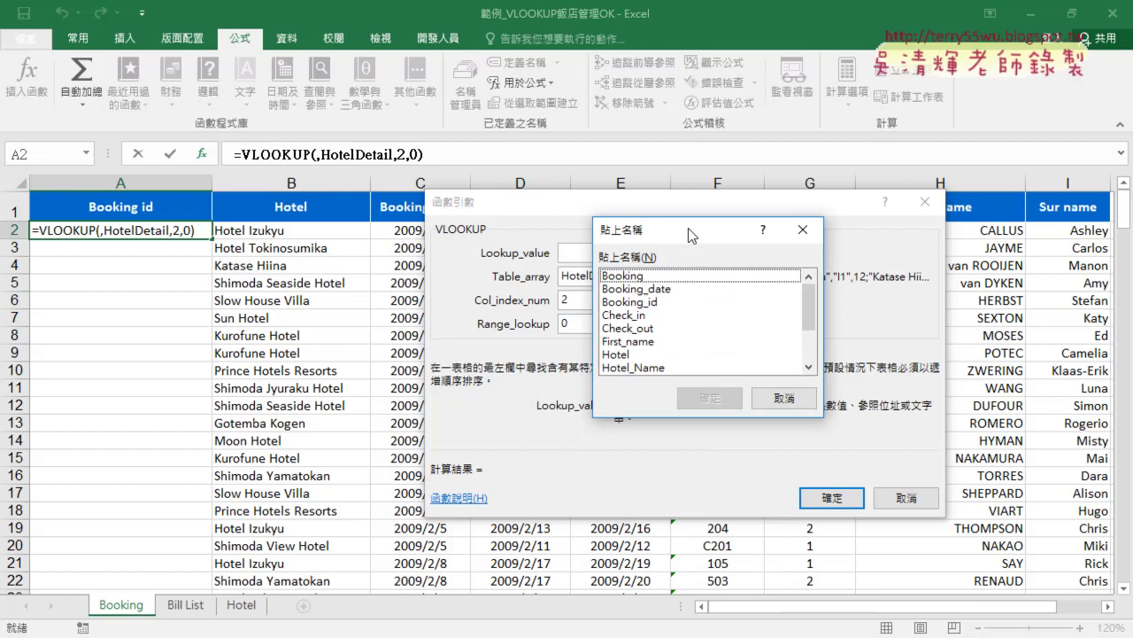
click(634, 353)
click(711, 397)
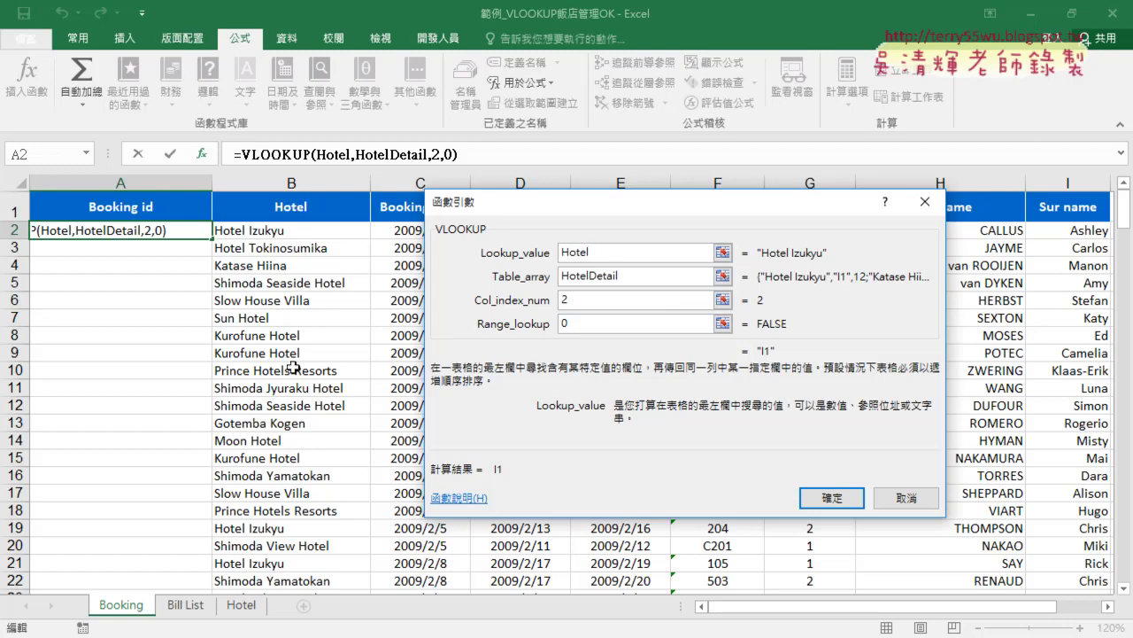
click(824, 497)
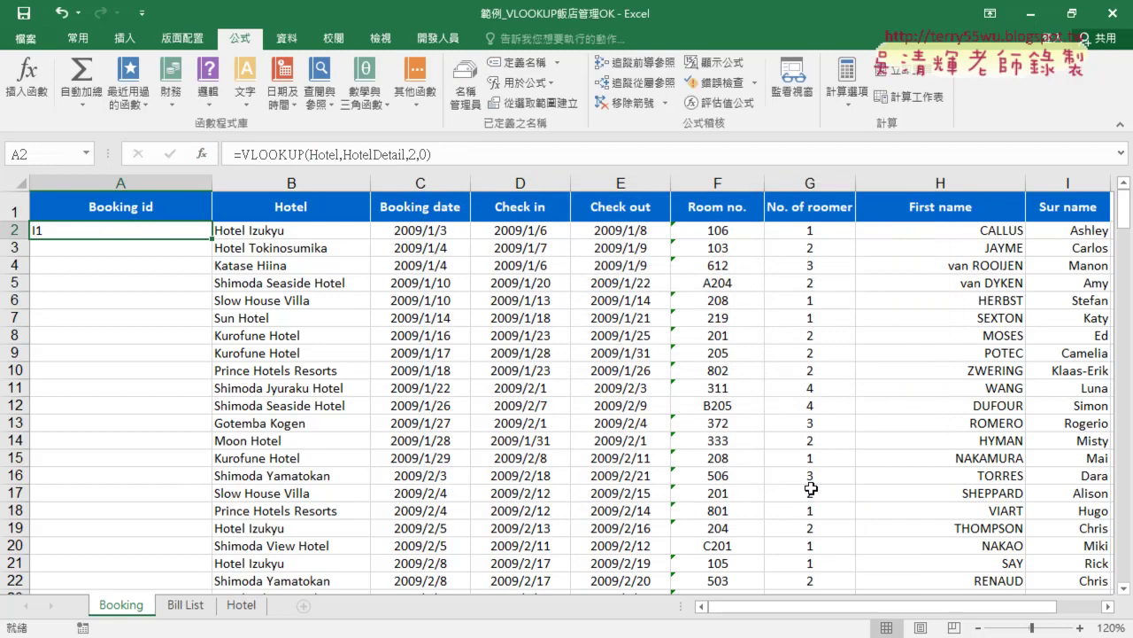
Append &"-"&D2 to A2's formula so it displays I1-39819.
click(466, 153)
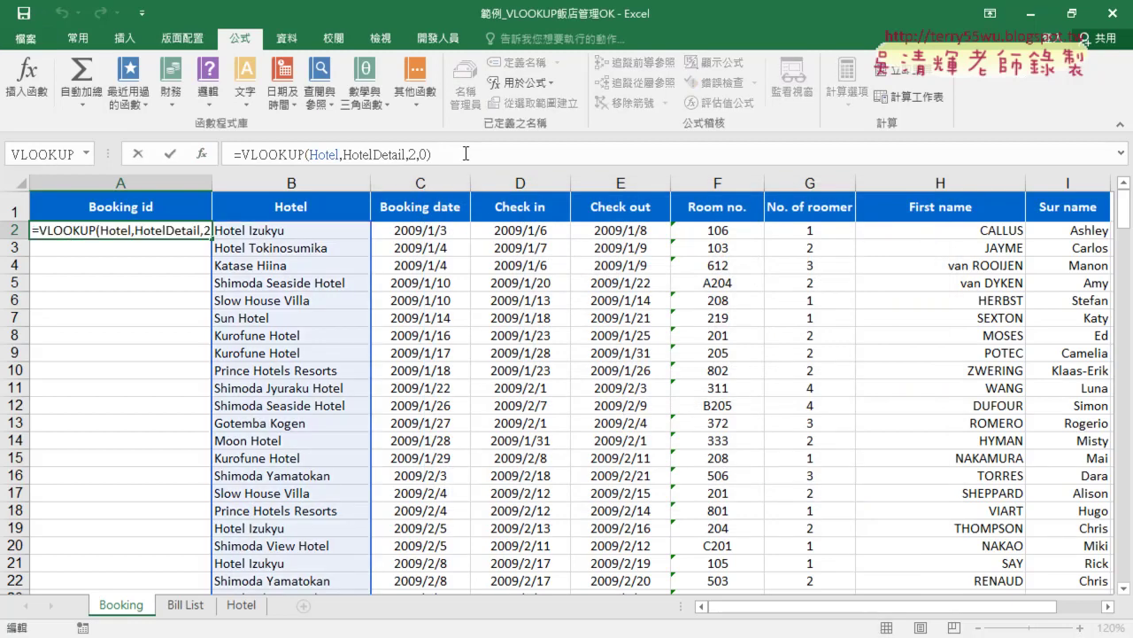
text(&)
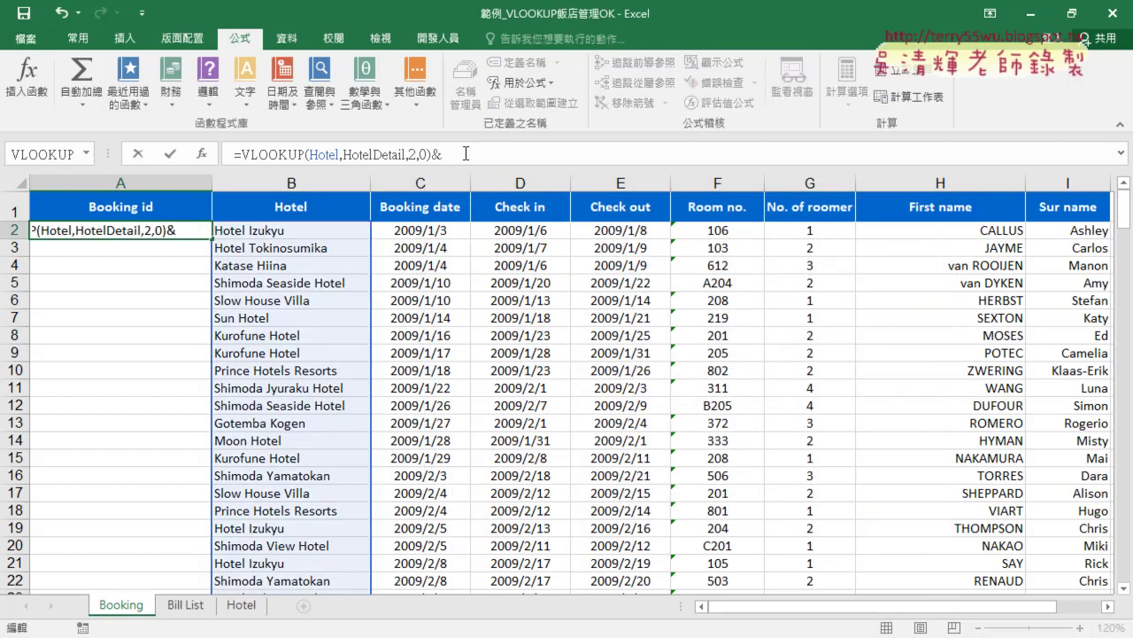
text(")
text(-")
text(&)
click(536, 235)
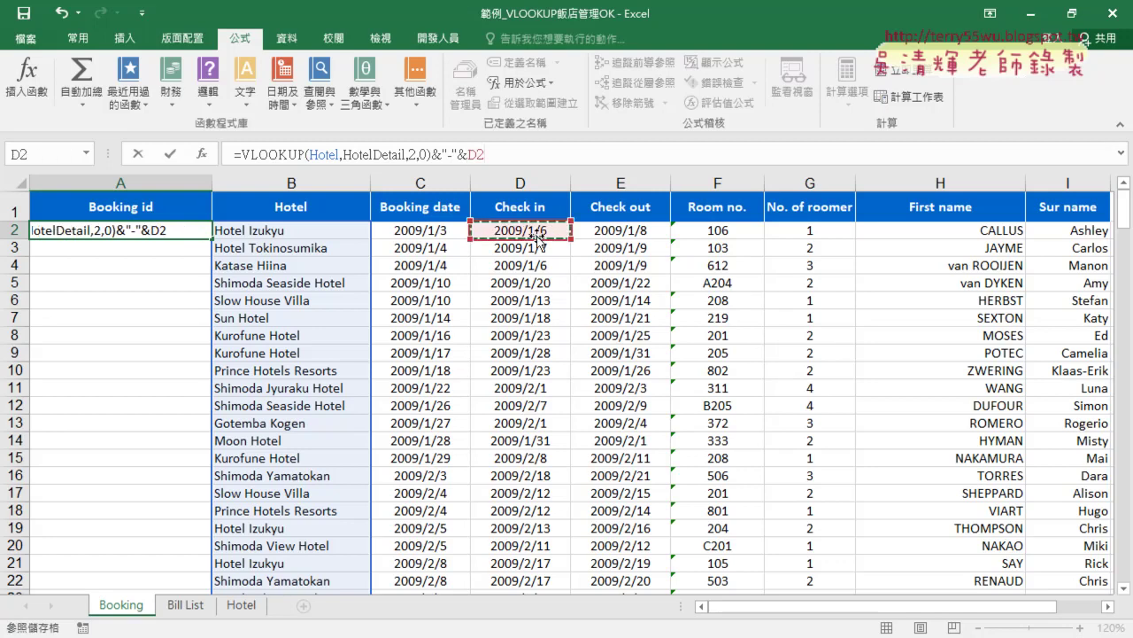
click(173, 154)
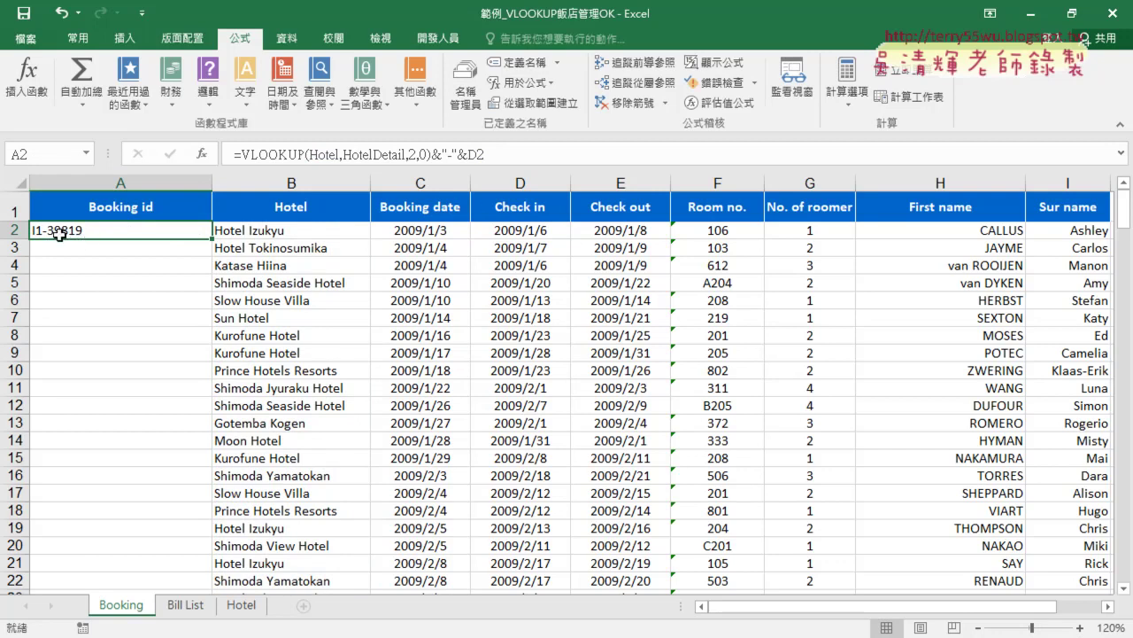
Wrap D2 in TEXT(D2,"mmdd") so the Booking id displays I1-0106.
click(470, 155)
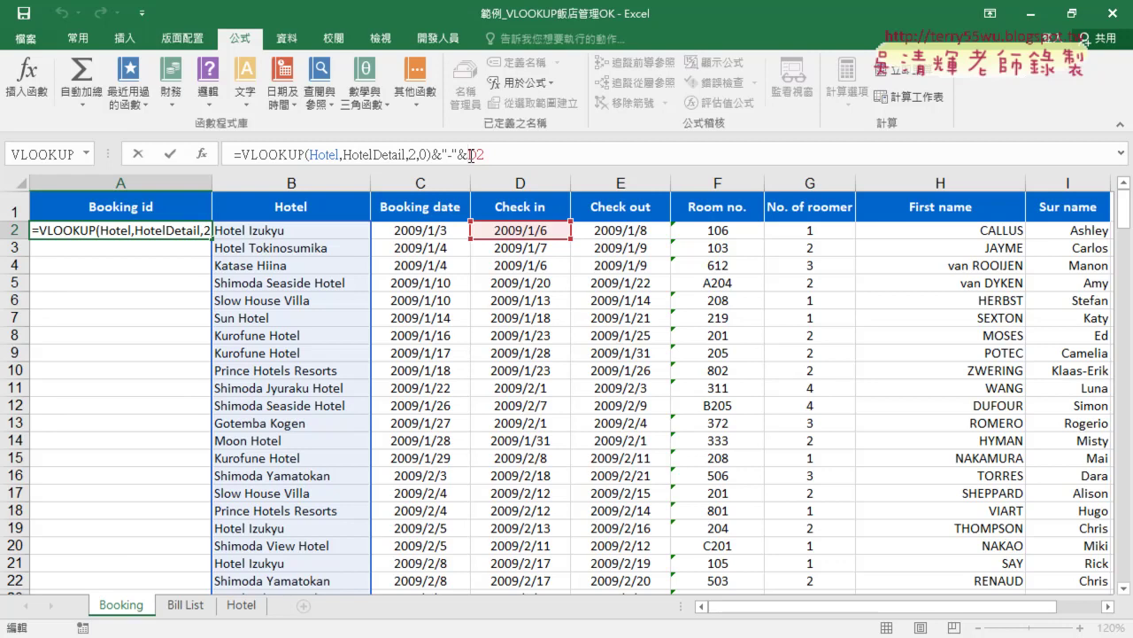
text(t)
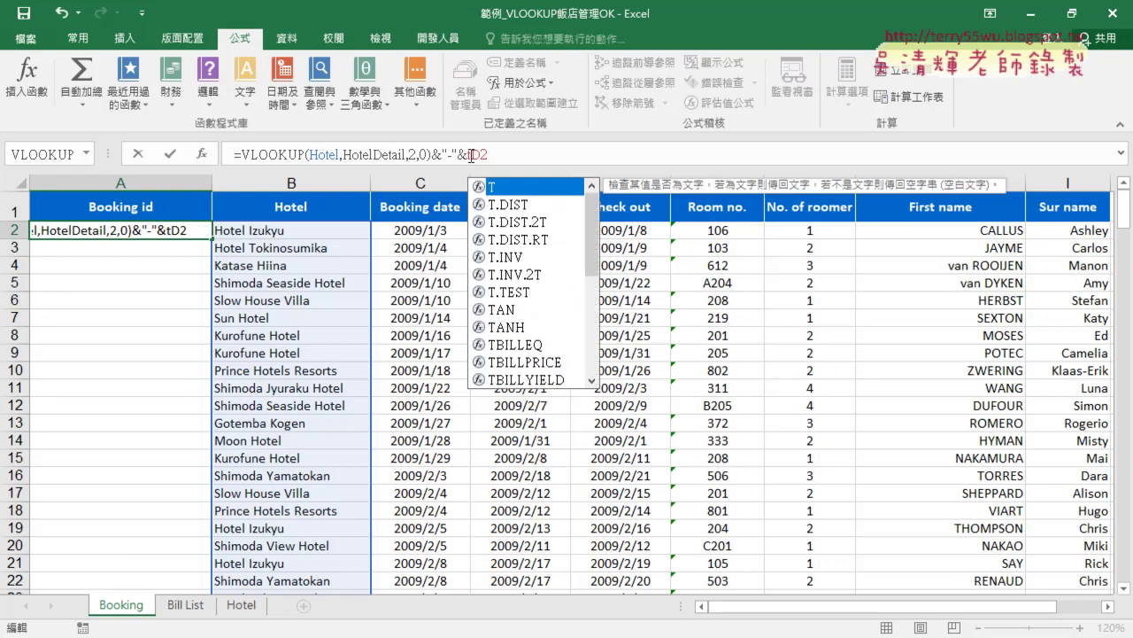
text(ext)
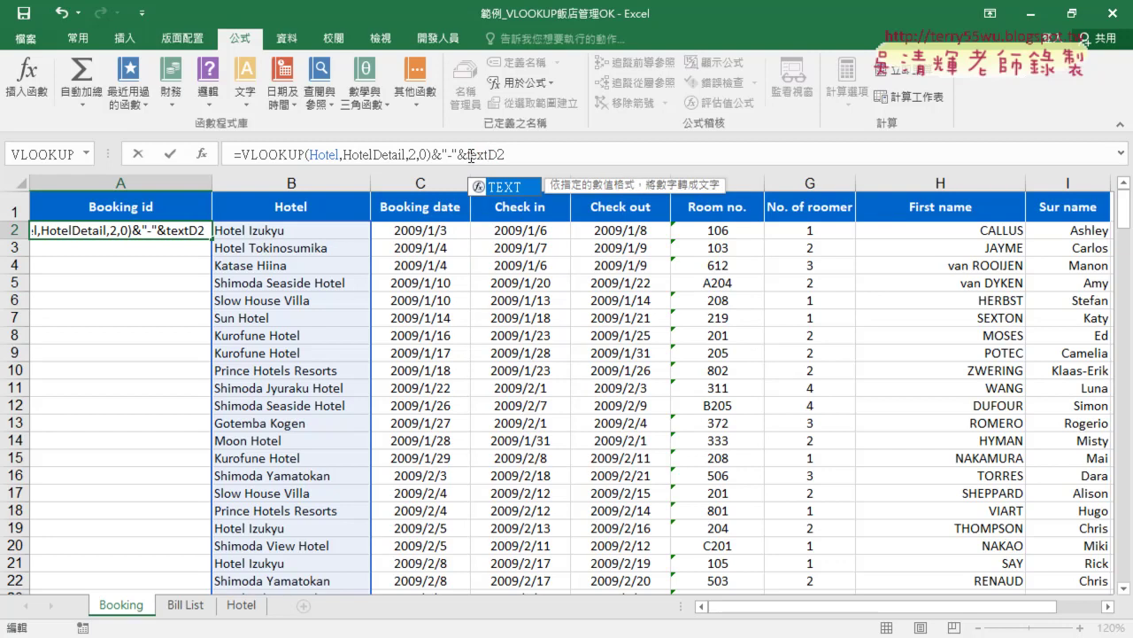
text(()
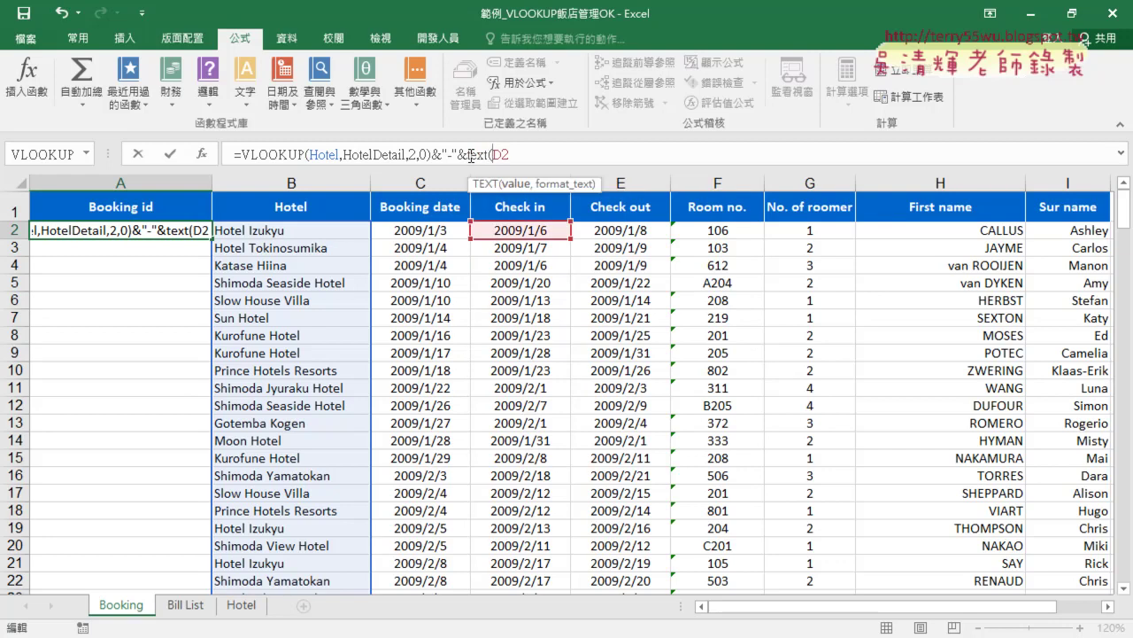
key(End)
text(,")
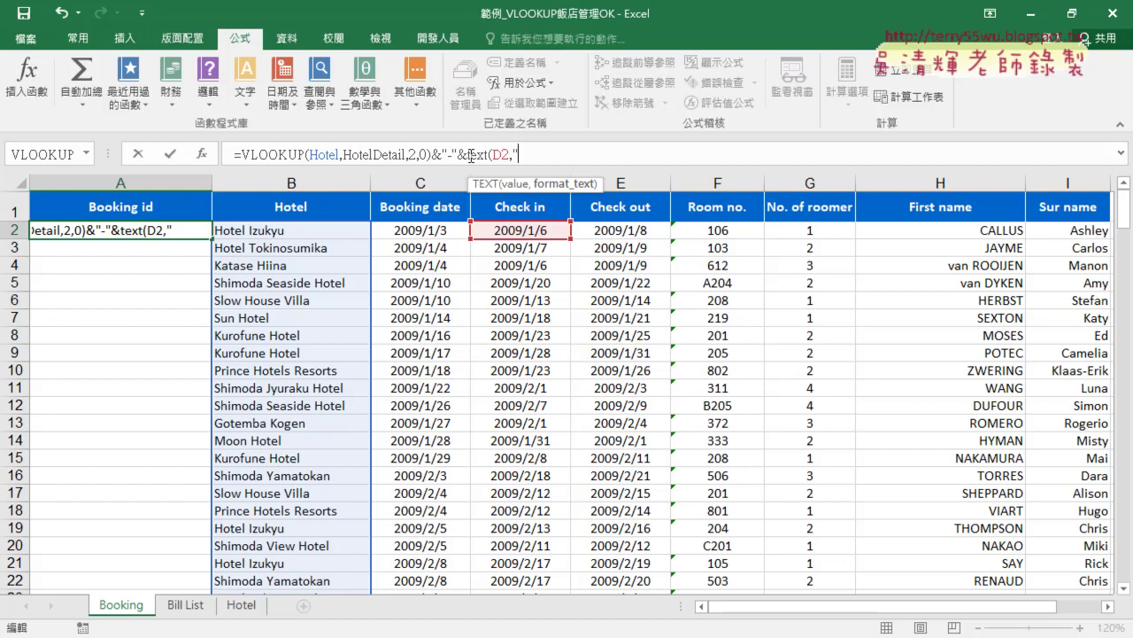
text(mm)
text(dd)
text(")
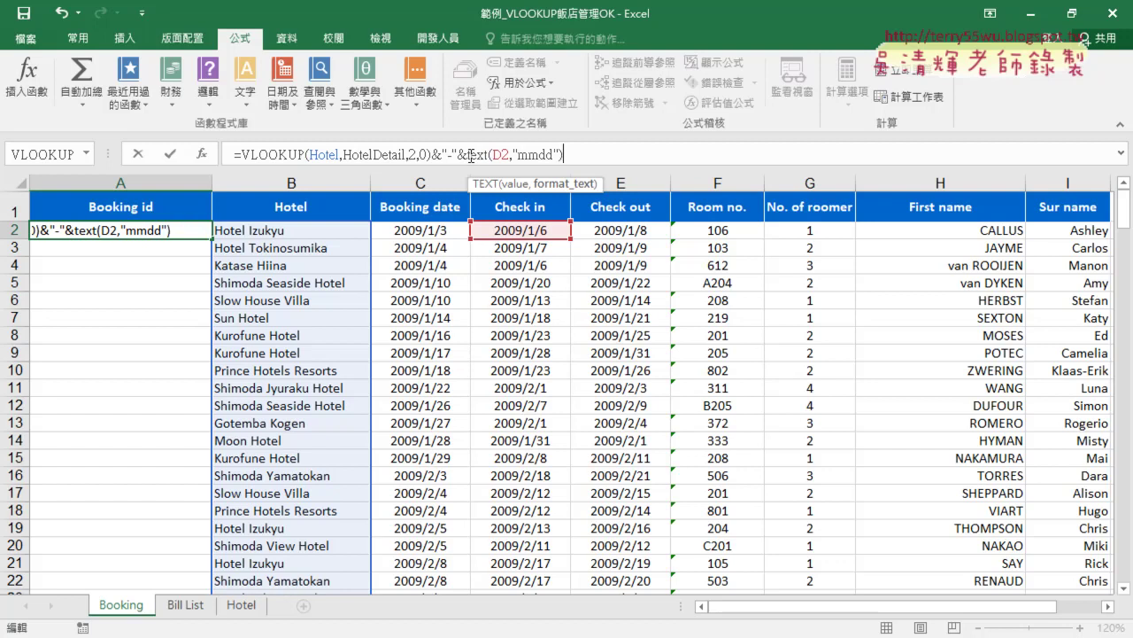
text())
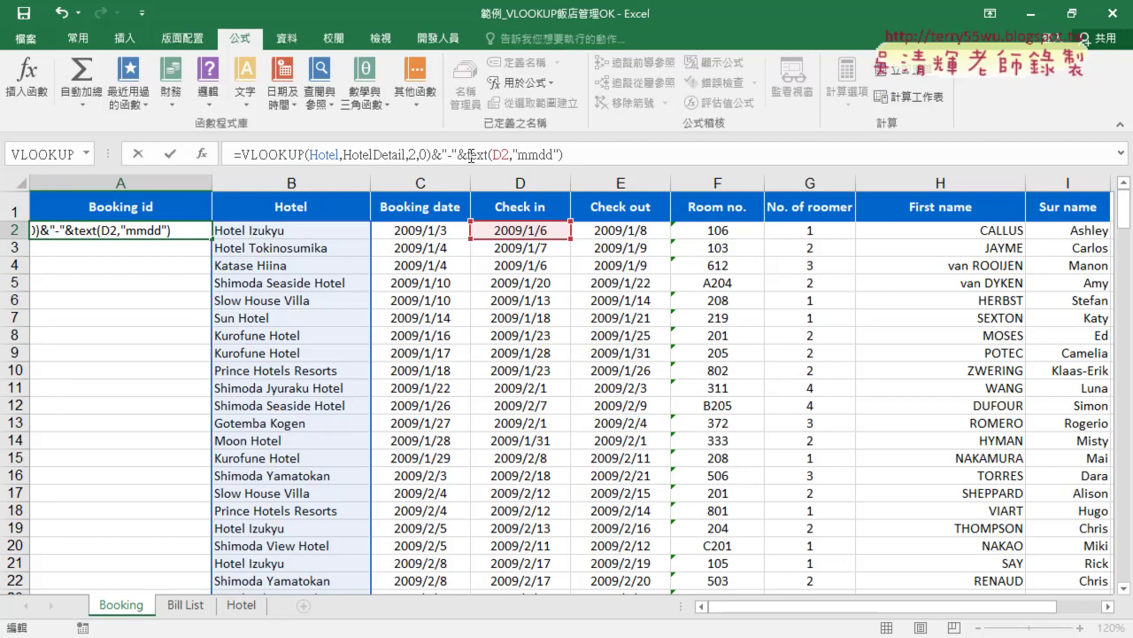
click(170, 154)
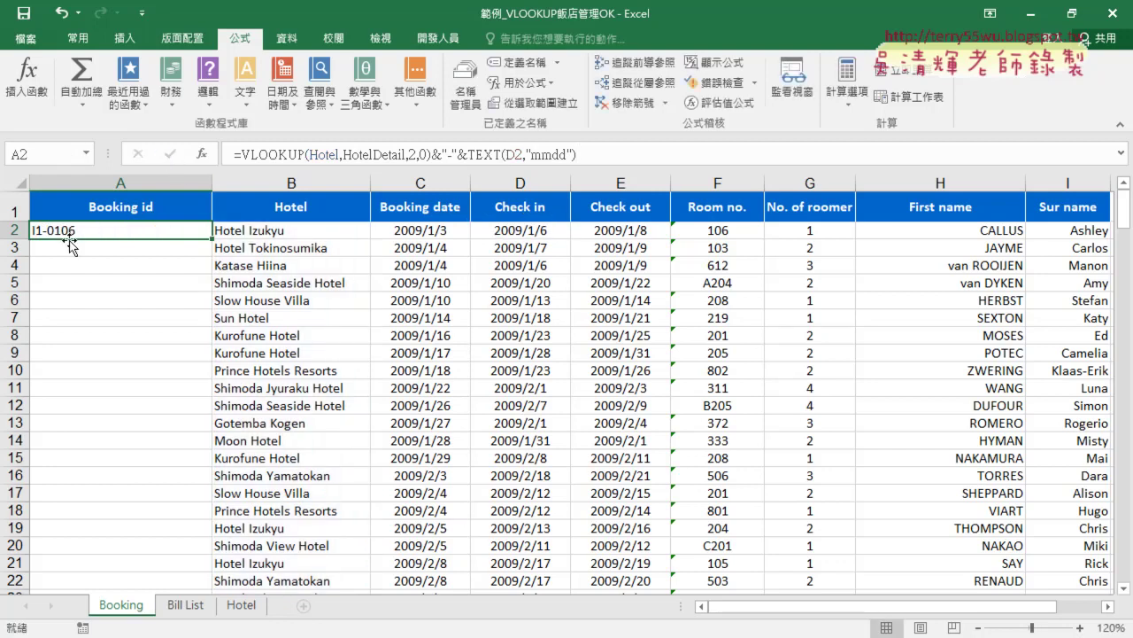
Append &"-"&E2-D2+1 to the formula so the Booking id shows I1-0106-3.
click(604, 156)
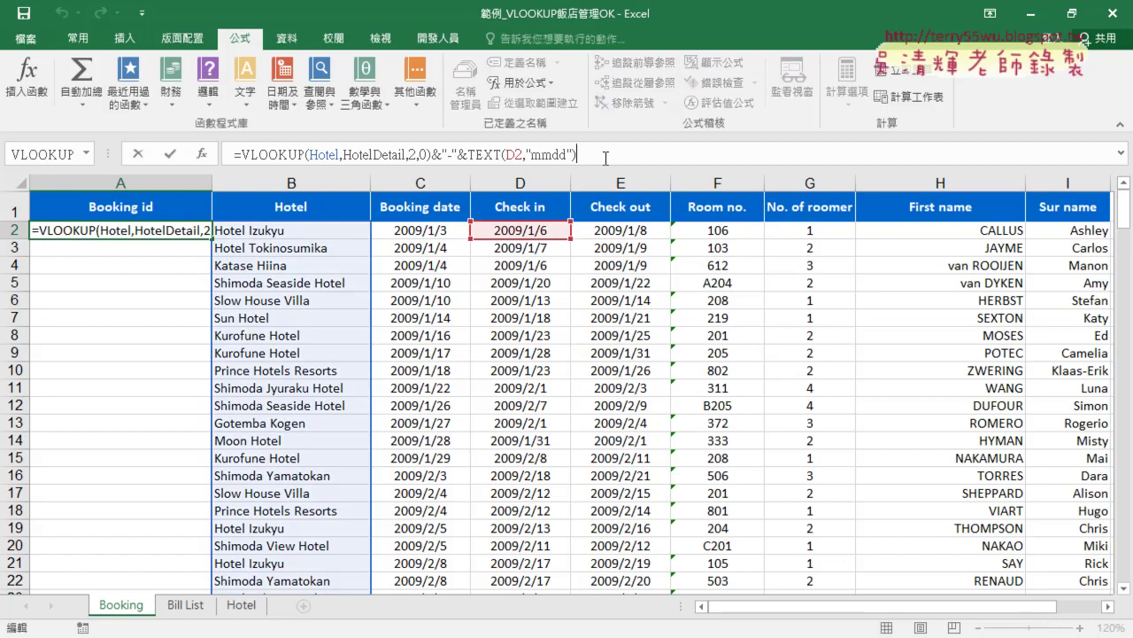
text(&)
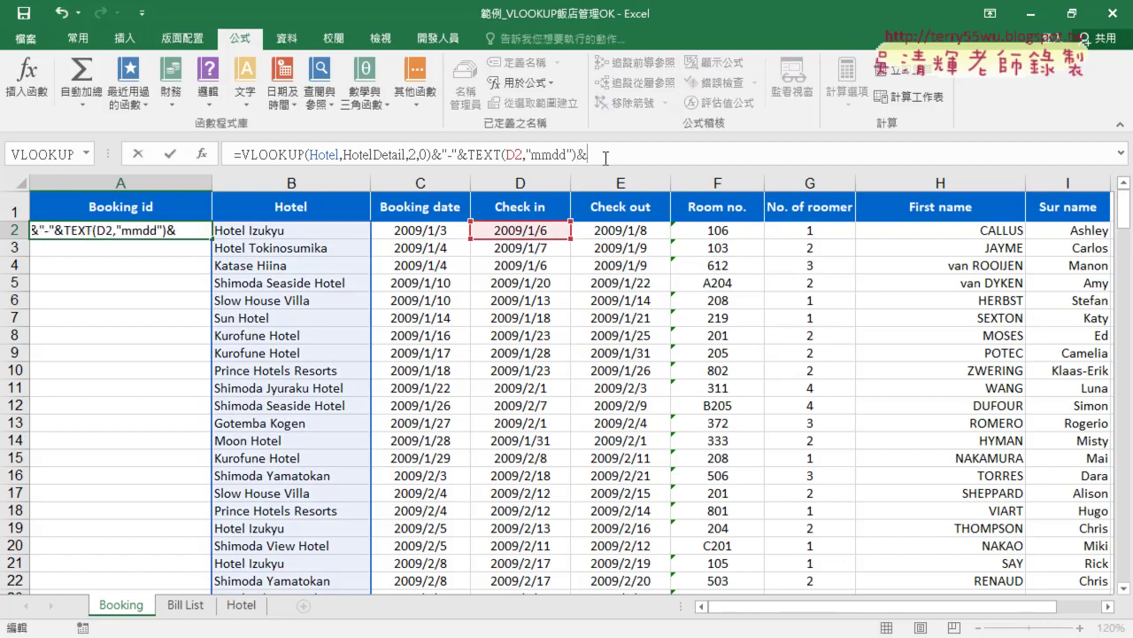
text("-")
text(&)
click(642, 231)
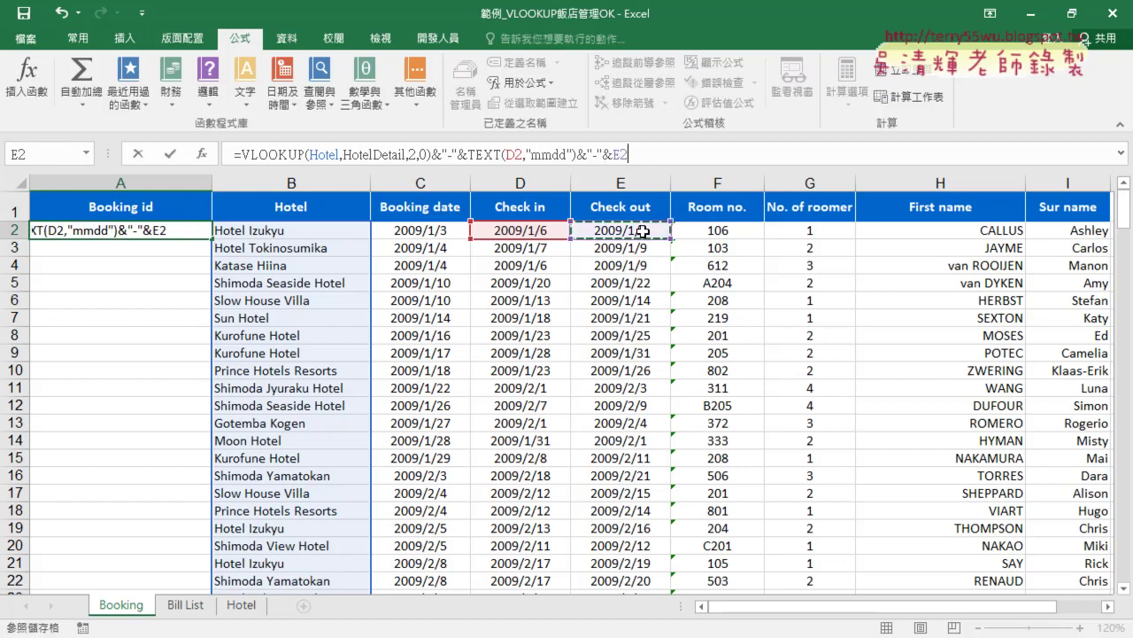
text(-)
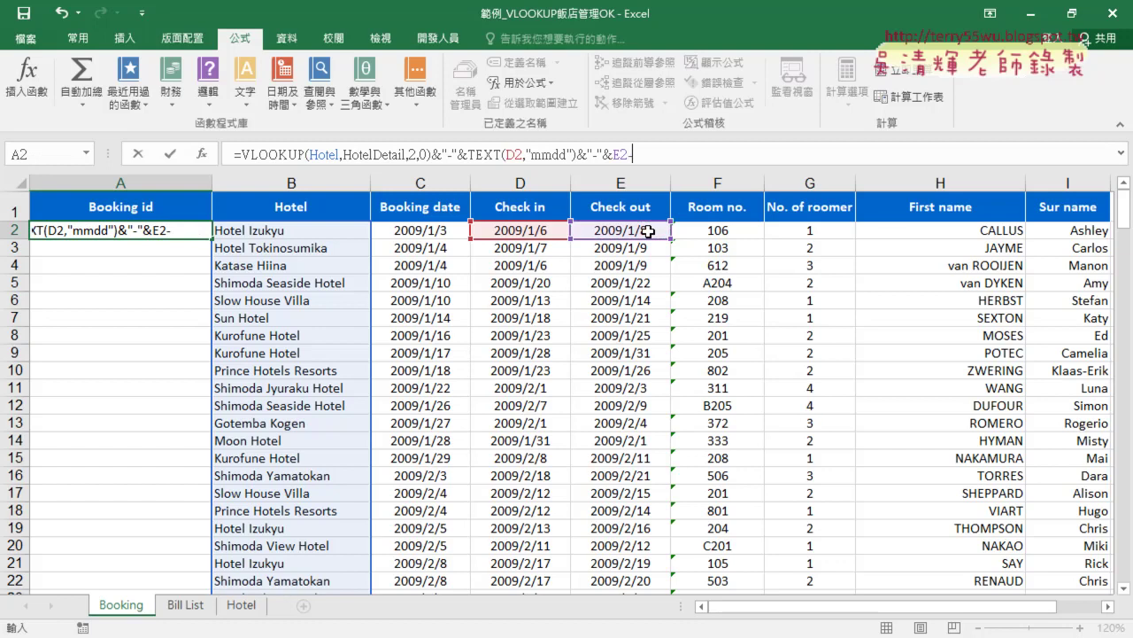
click(530, 236)
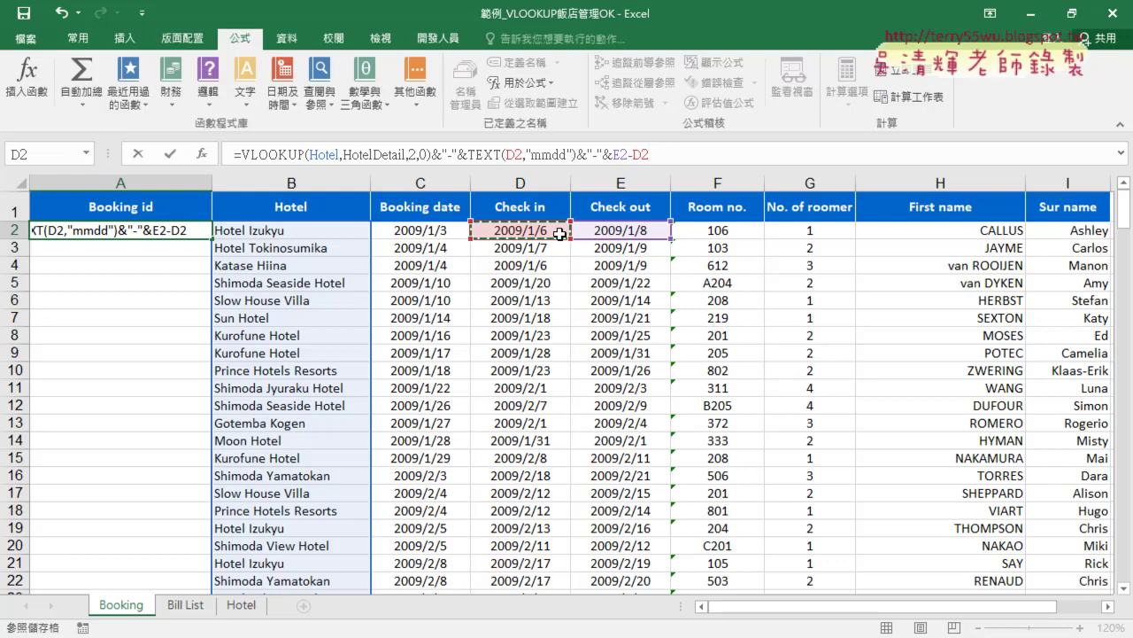
text(+1)
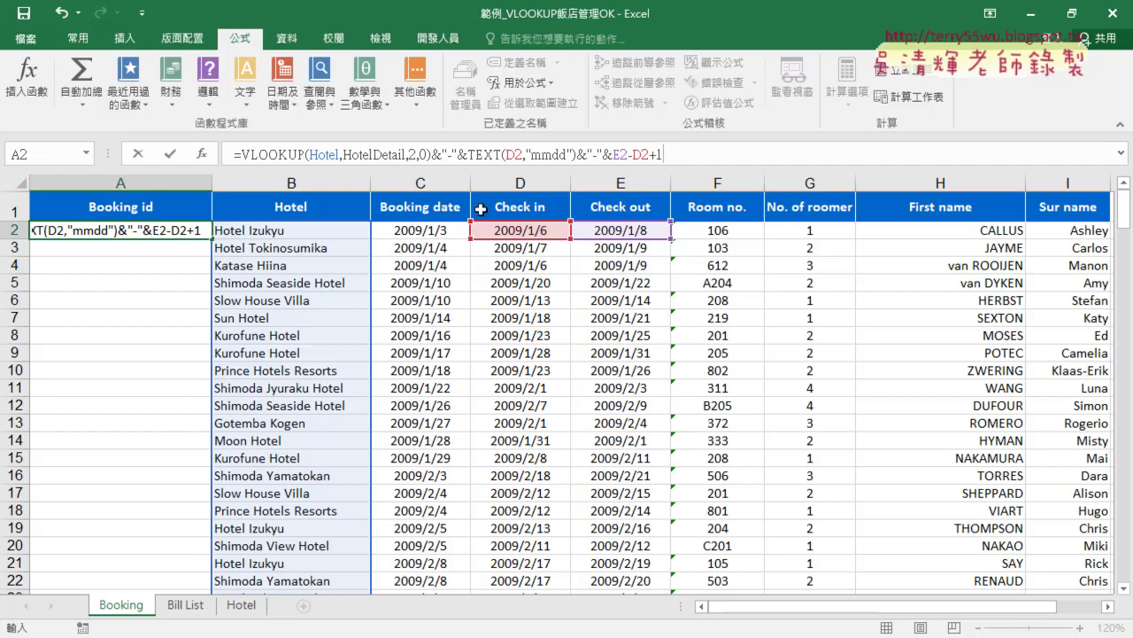
click(170, 155)
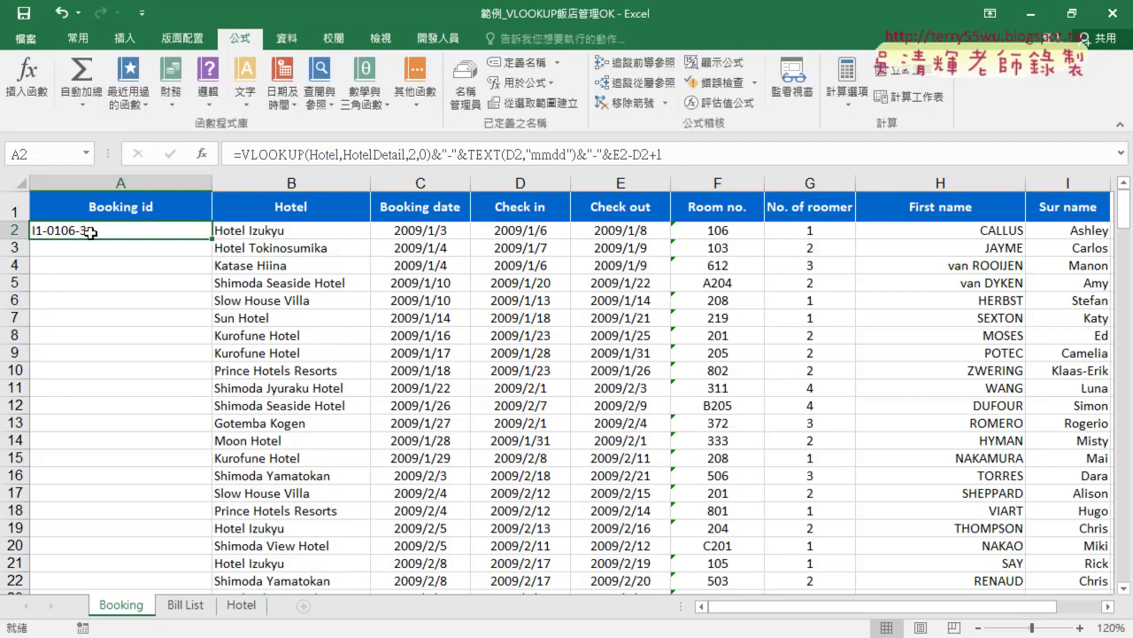
Append &"-"&H2 for the first name to the Booking id formula and zoom to 150%.
click(719, 153)
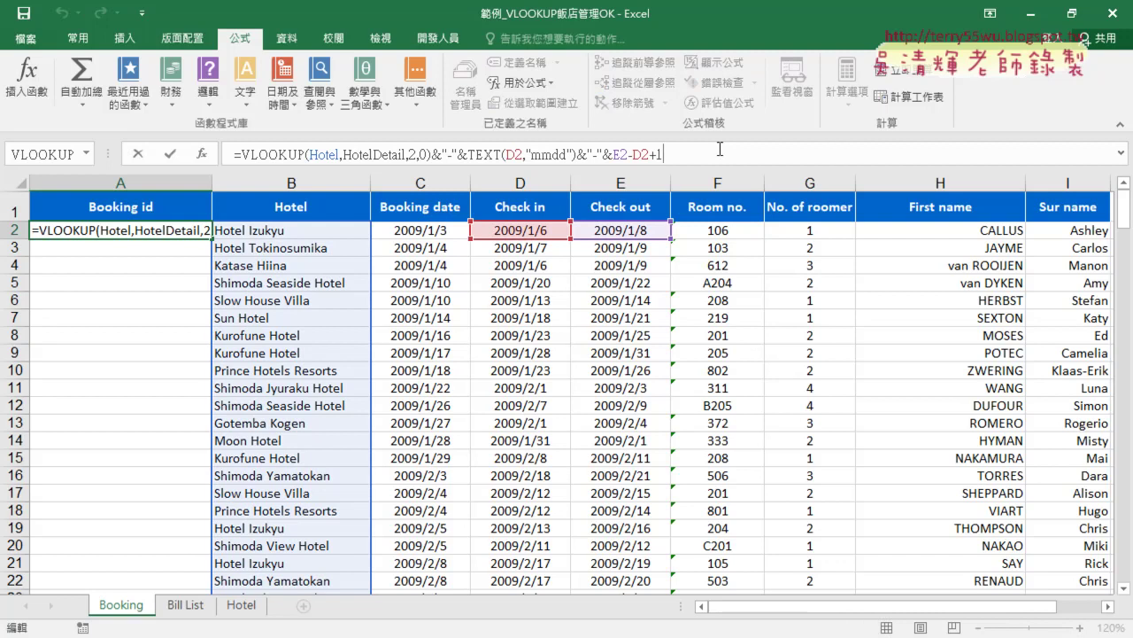
text(&")
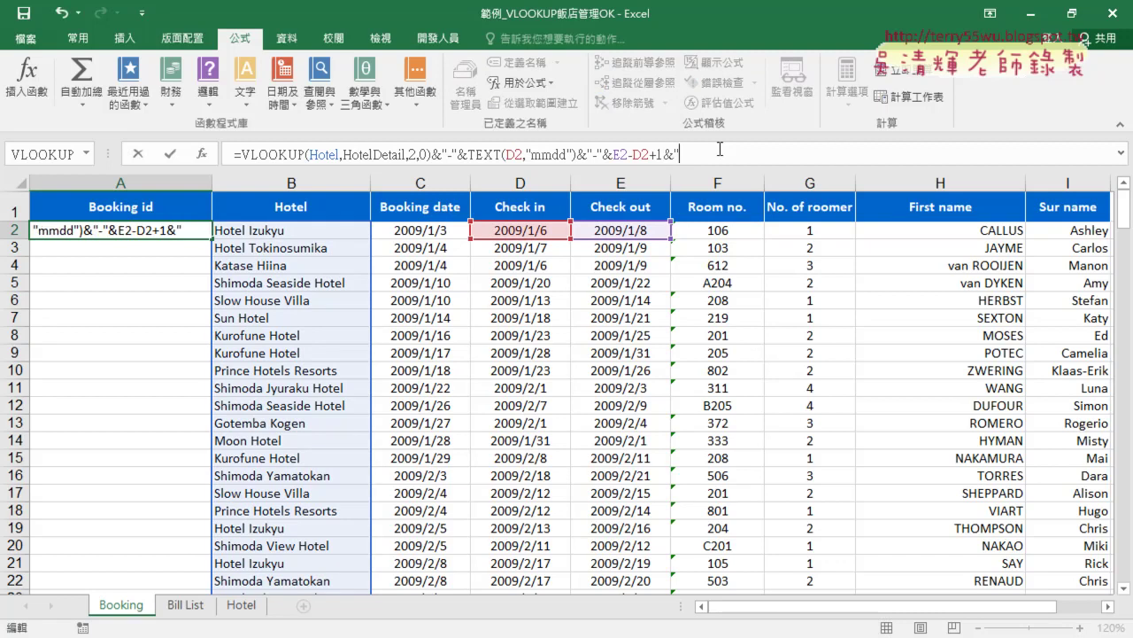
text(-")
text(&)
click(975, 231)
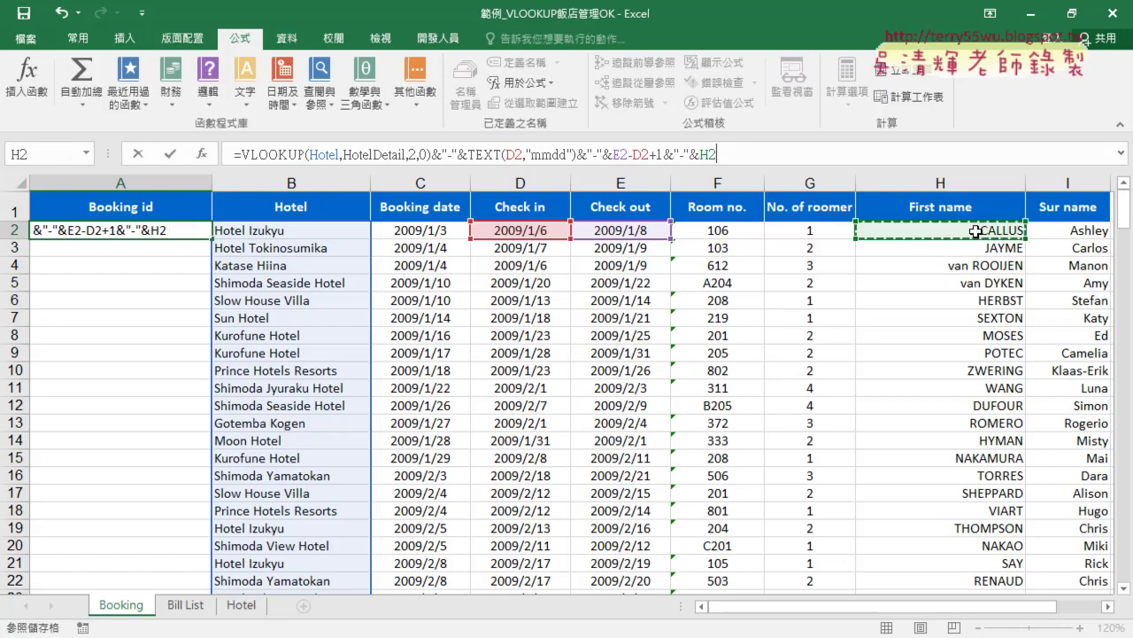
click(170, 155)
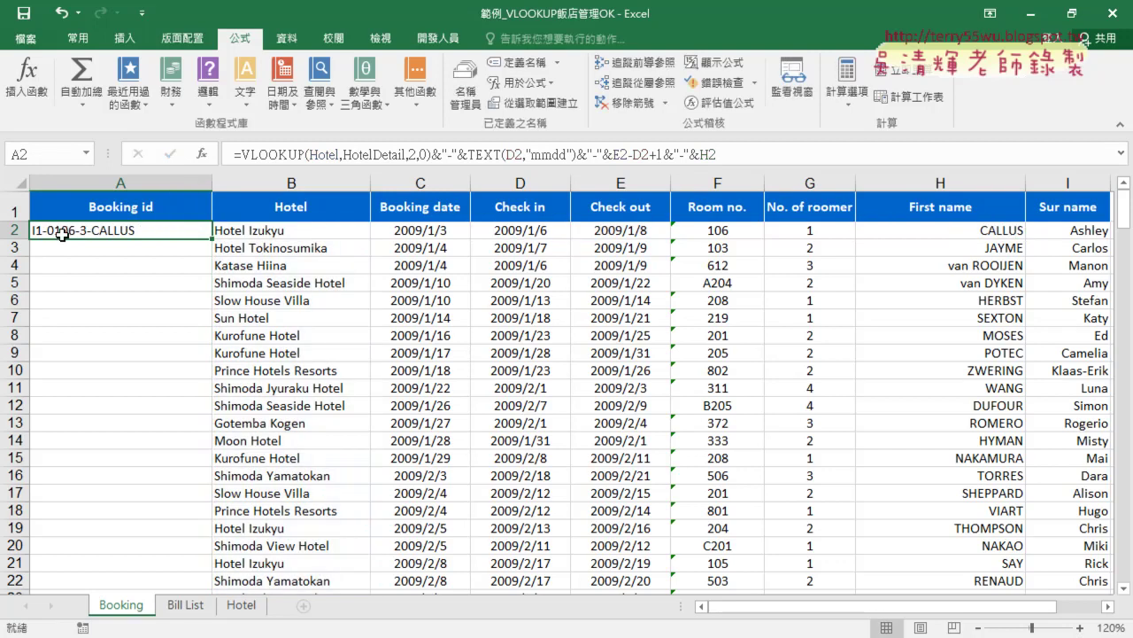
click(1080, 628)
click(1080, 628)
click(1080, 628)
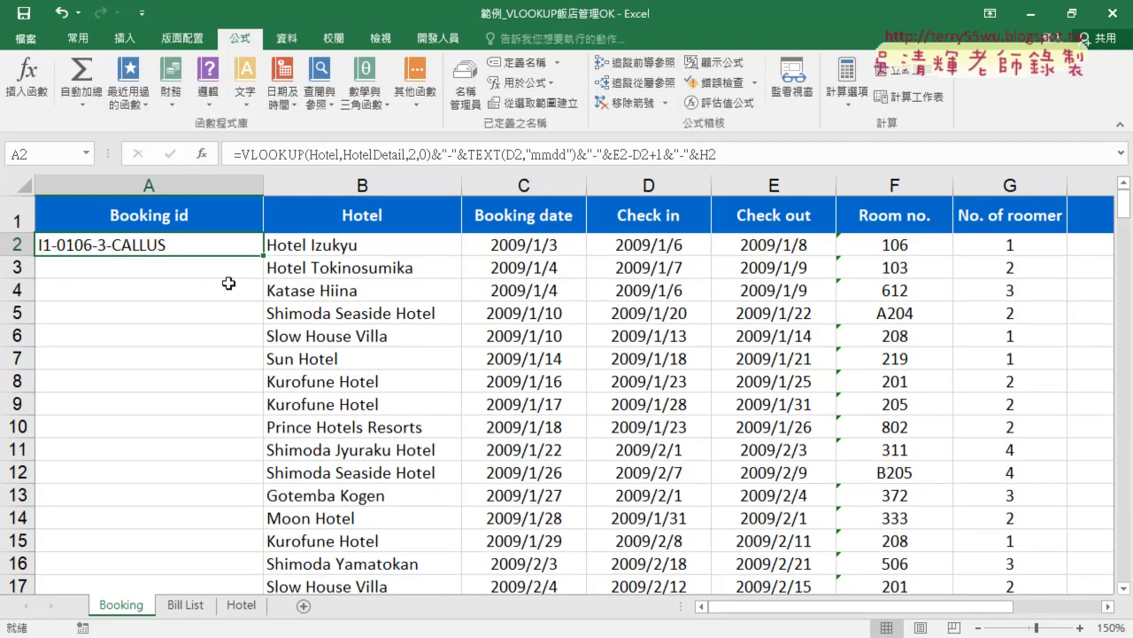
Check A2's Booking id formula, then fill it down column A for every booking.
click(338, 246)
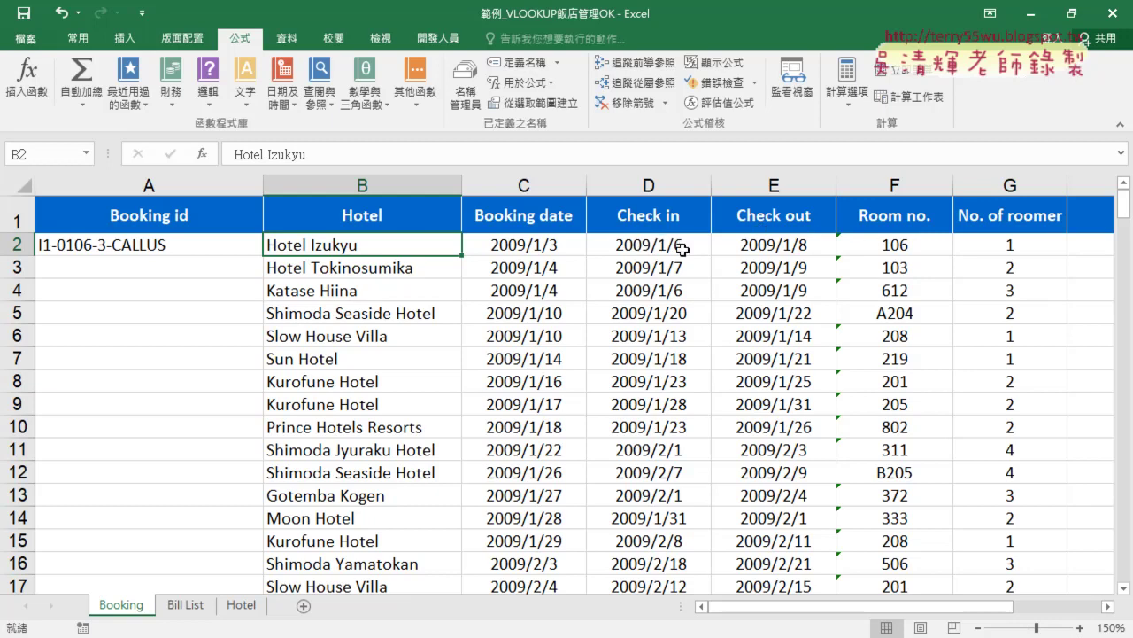
click(105, 247)
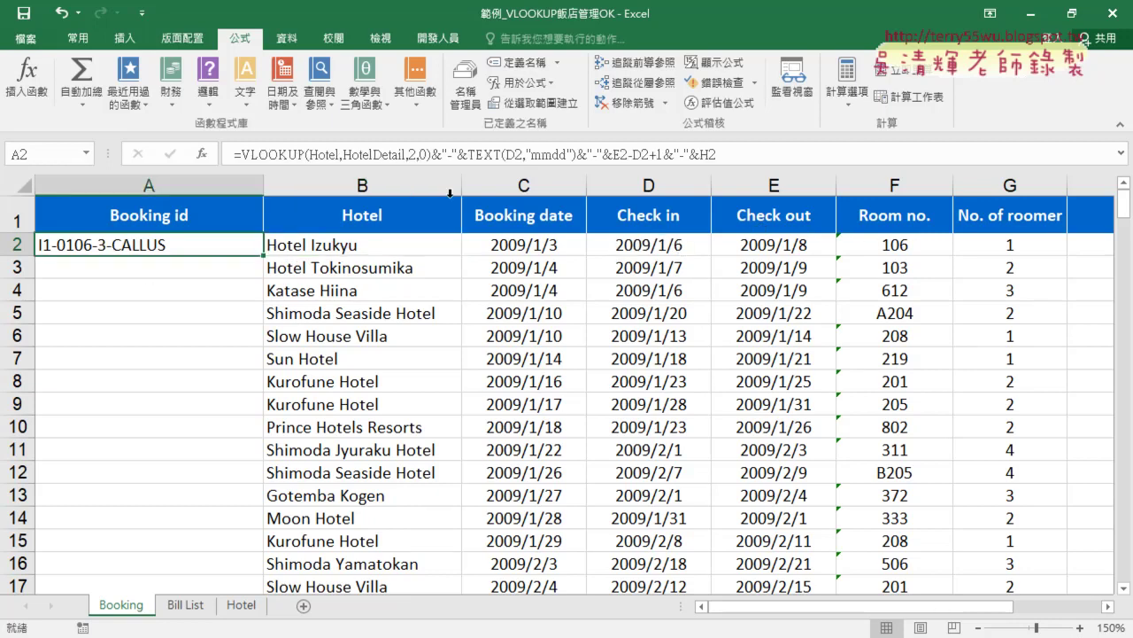
click(528, 155)
drag(543, 153, 572, 153)
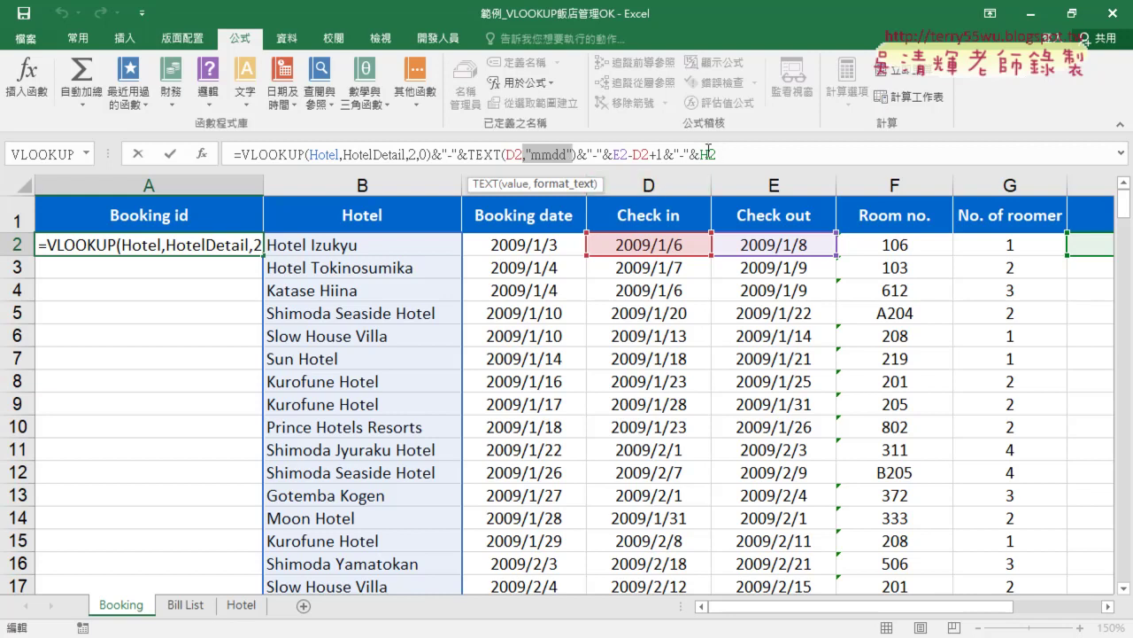
click(171, 153)
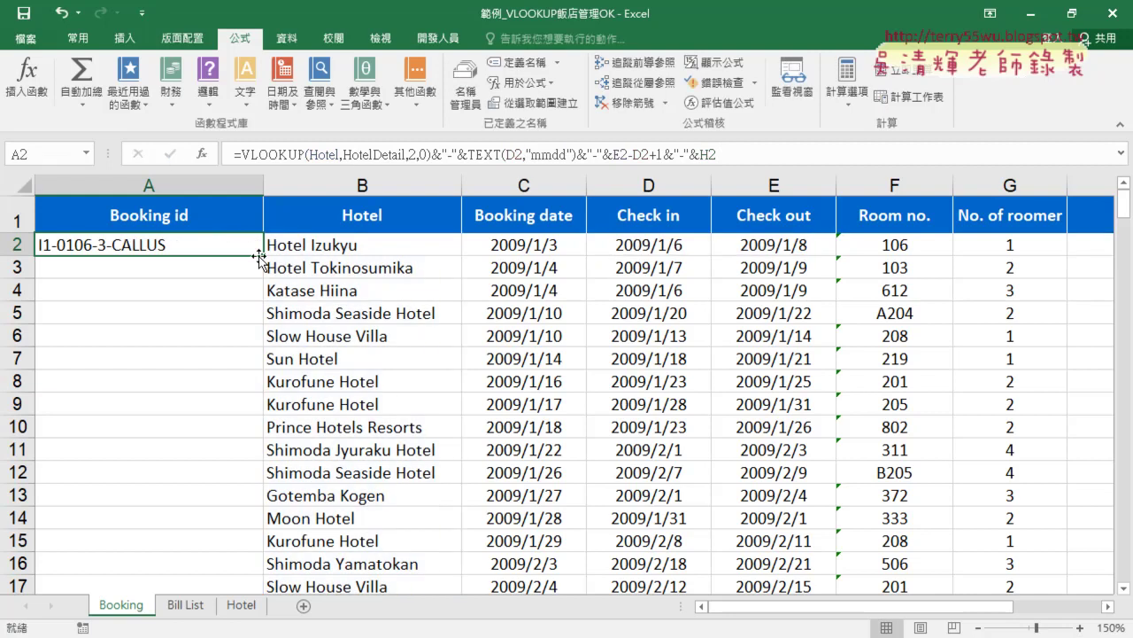
double_click(256, 258)
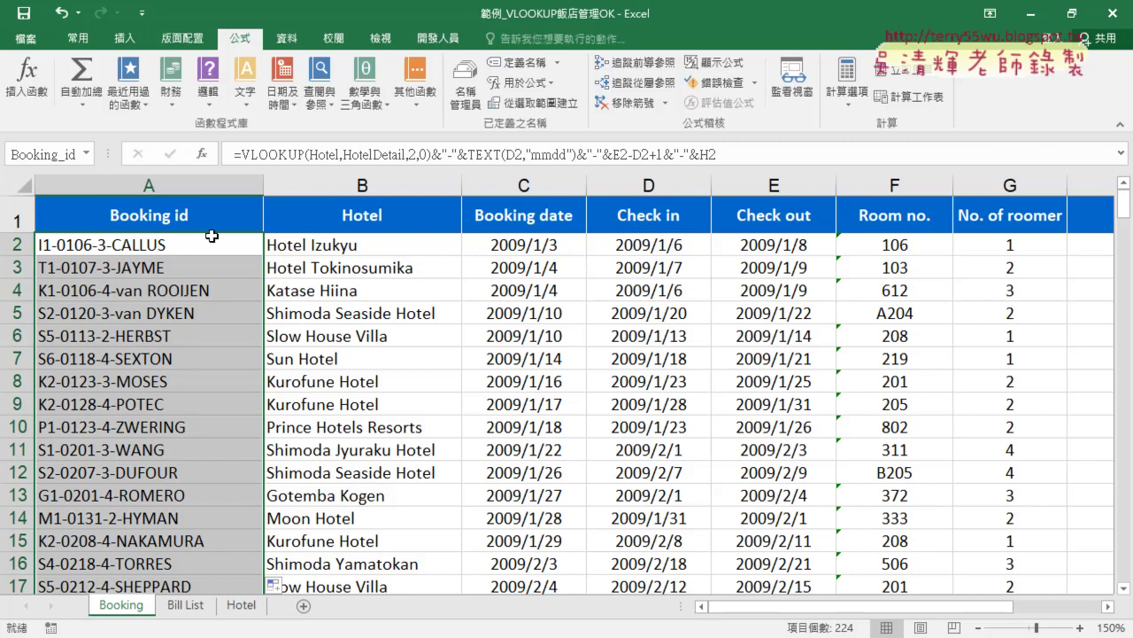
click(172, 244)
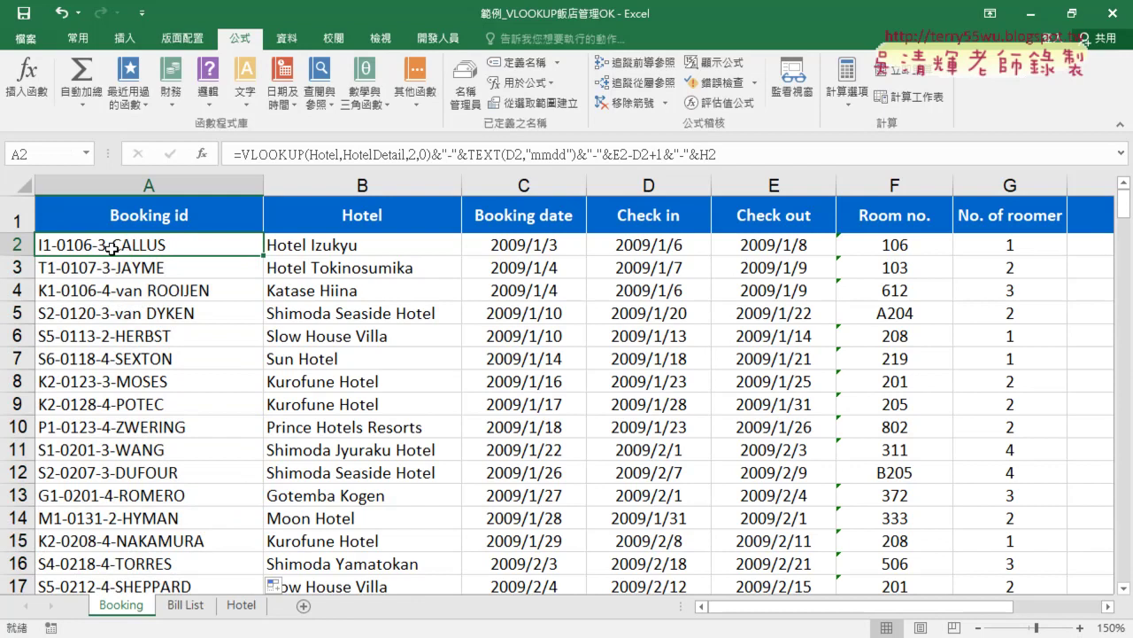
click(186, 605)
click(115, 225)
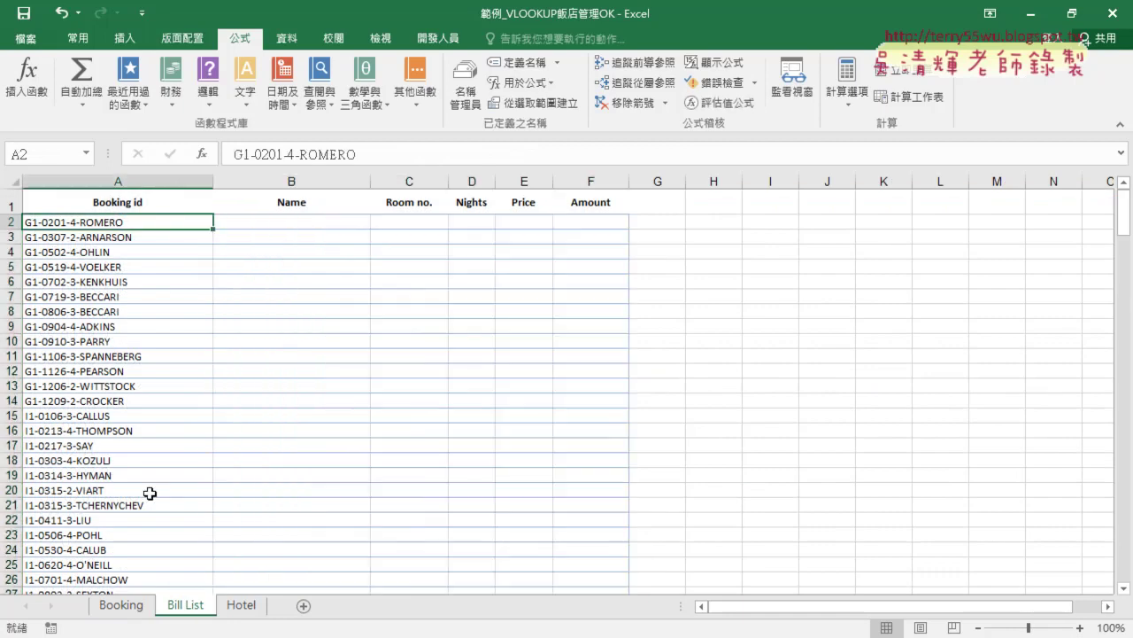
click(124, 604)
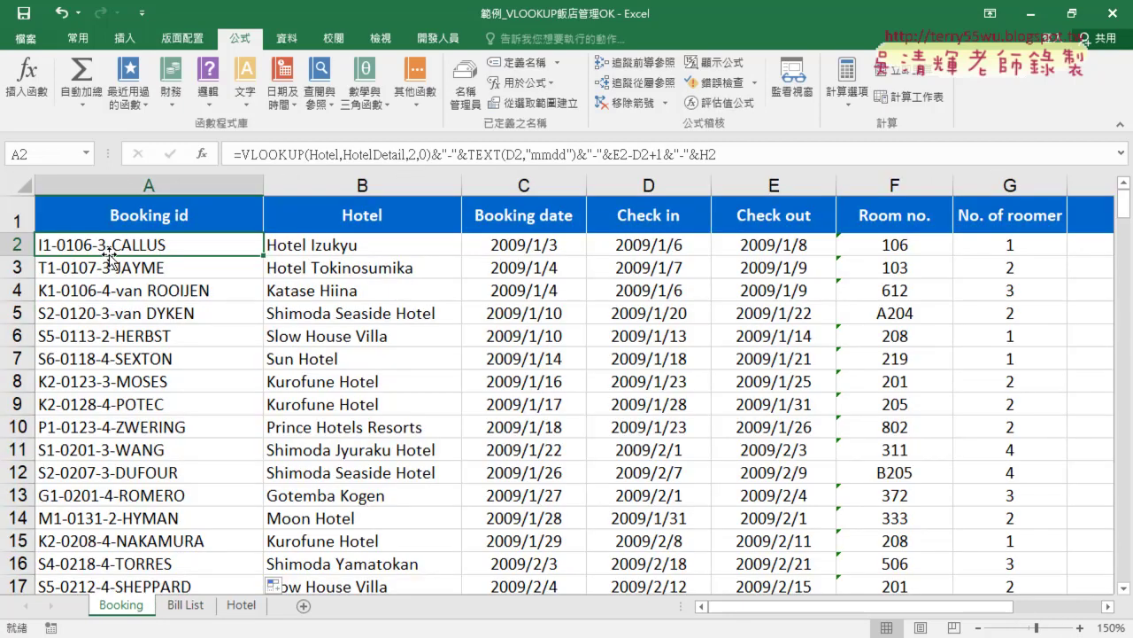
click(186, 604)
drag(266, 227, 610, 226)
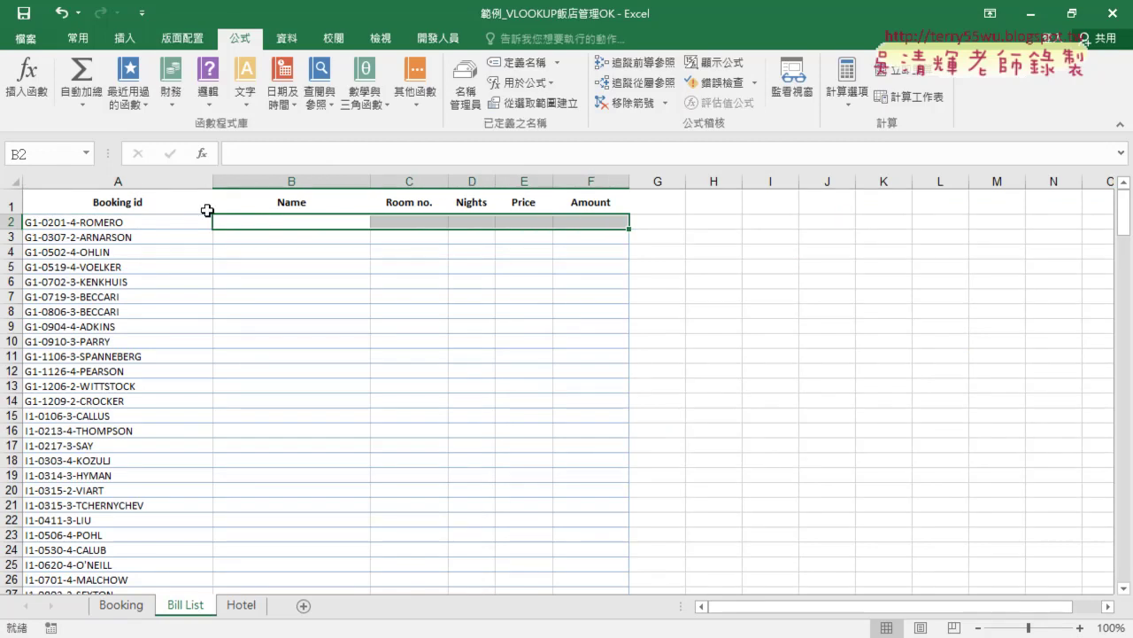
click(167, 223)
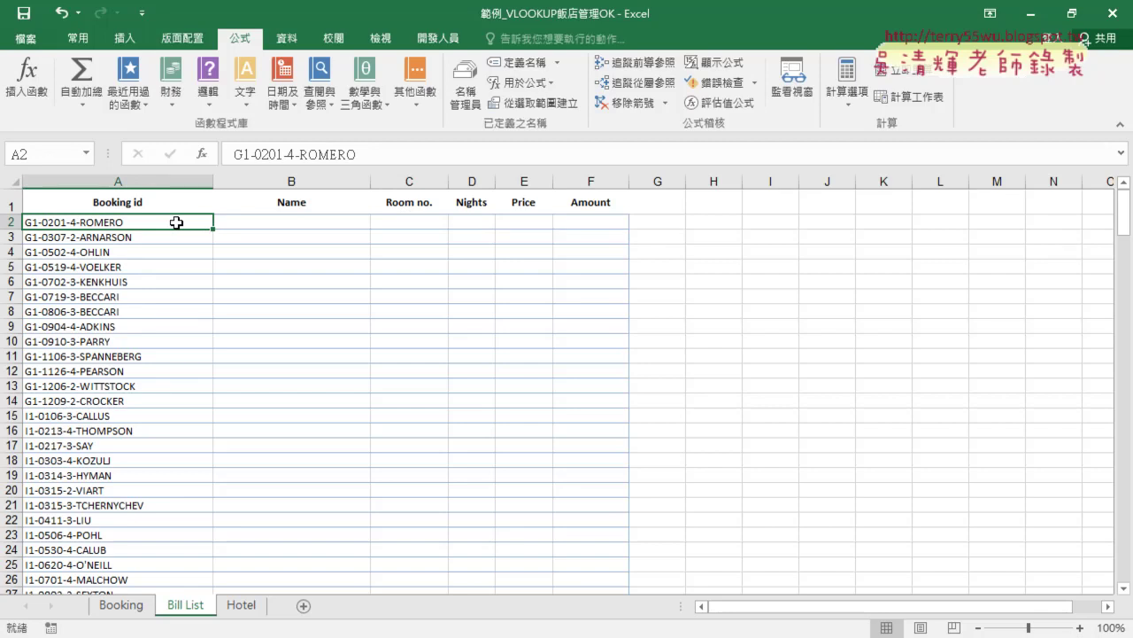
click(131, 608)
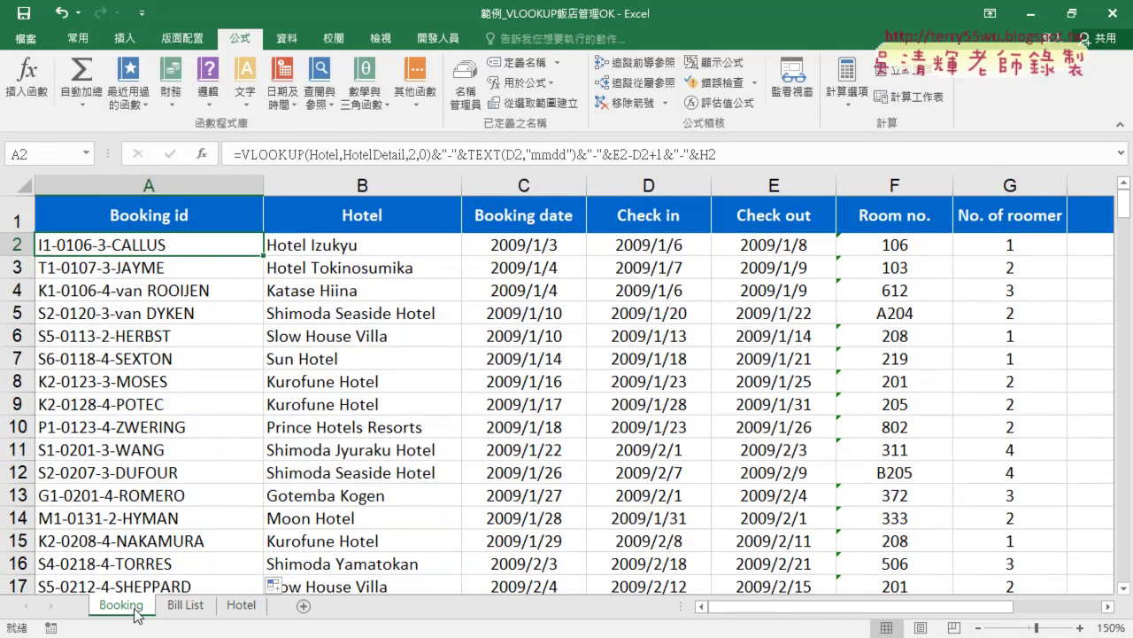